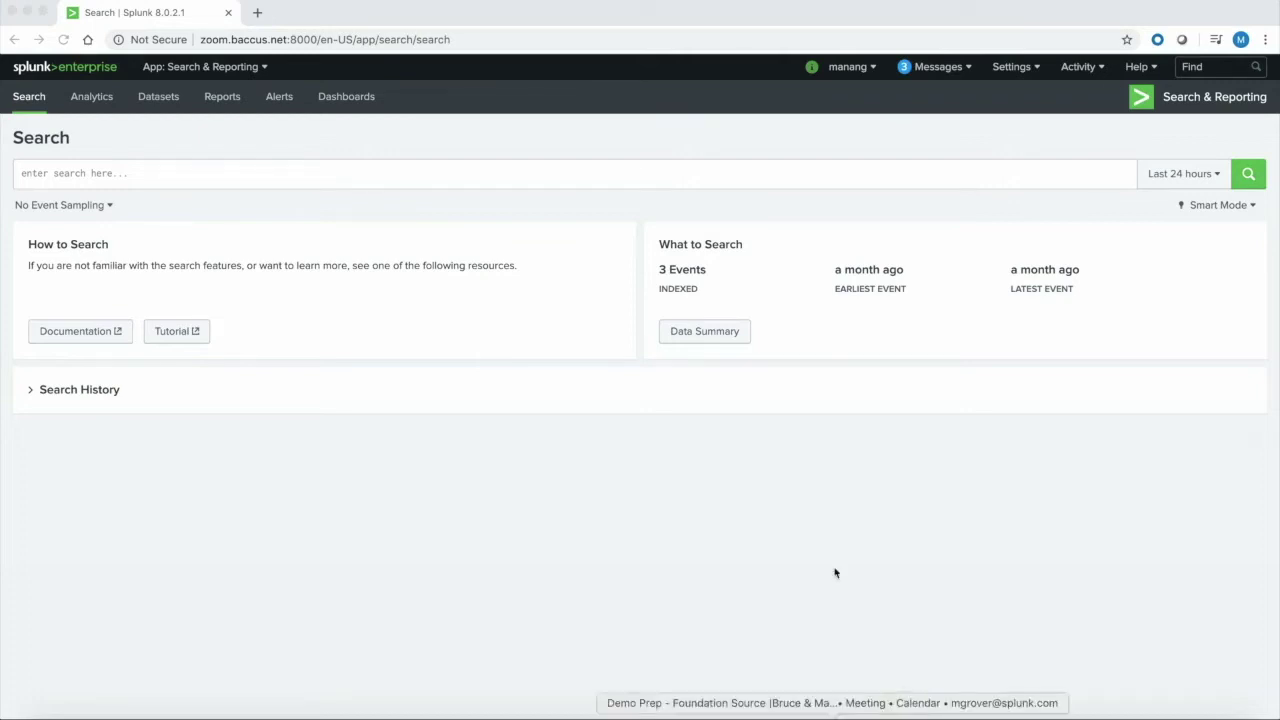
# Create a new events index named zoom, keeping the default storage settings
pyautogui.click(1012, 72)
pyautogui.click(1013, 70)
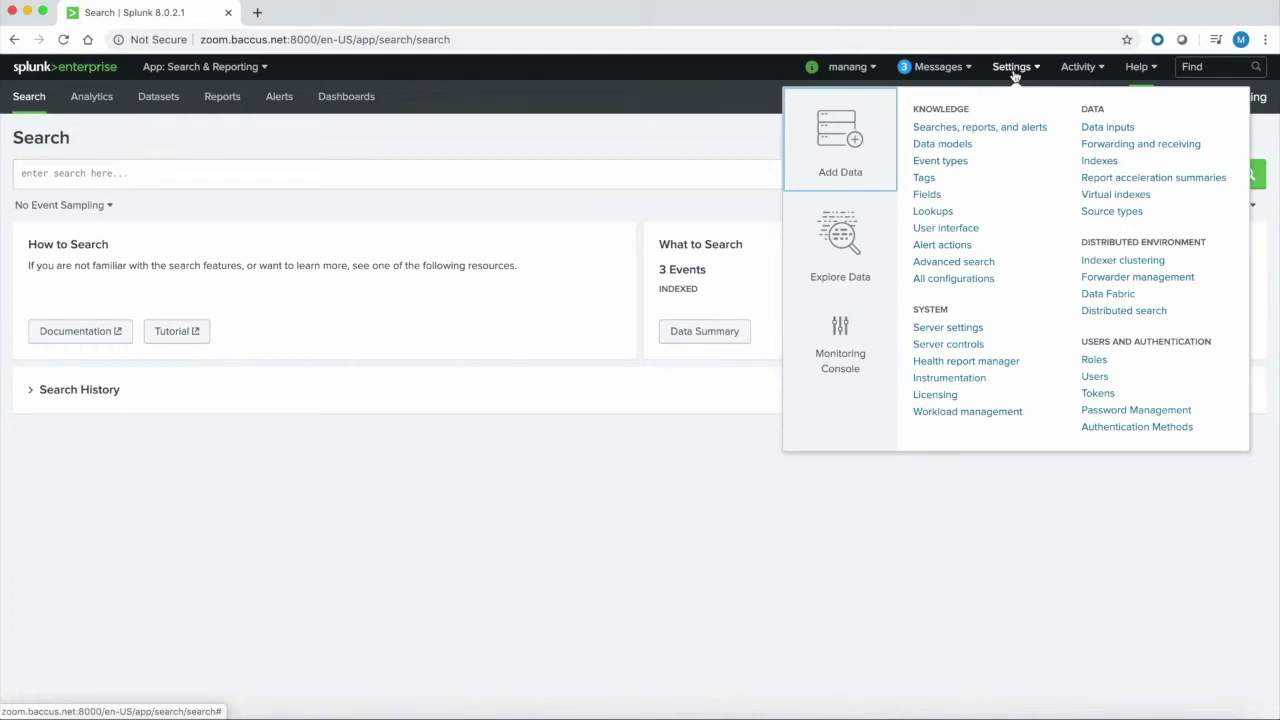
pyautogui.click(1099, 162)
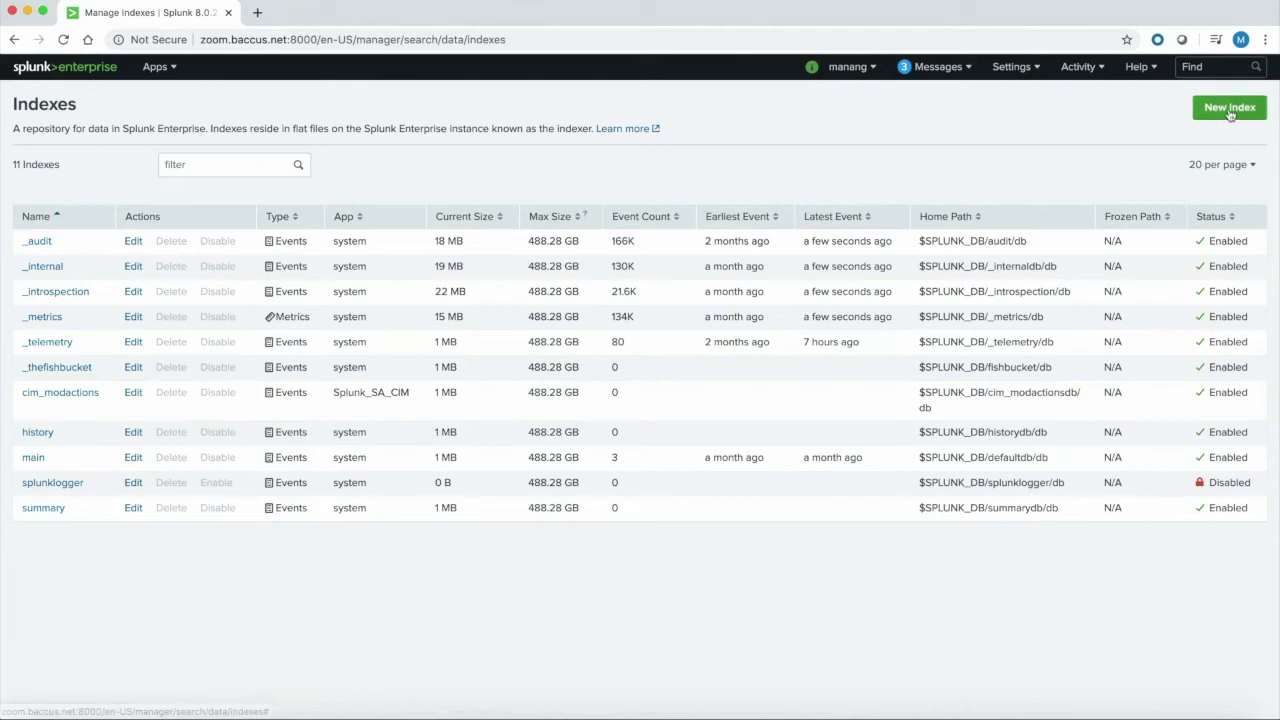
pyautogui.click(1225, 107)
pyautogui.click(624, 177)
pyautogui.write('zoom')
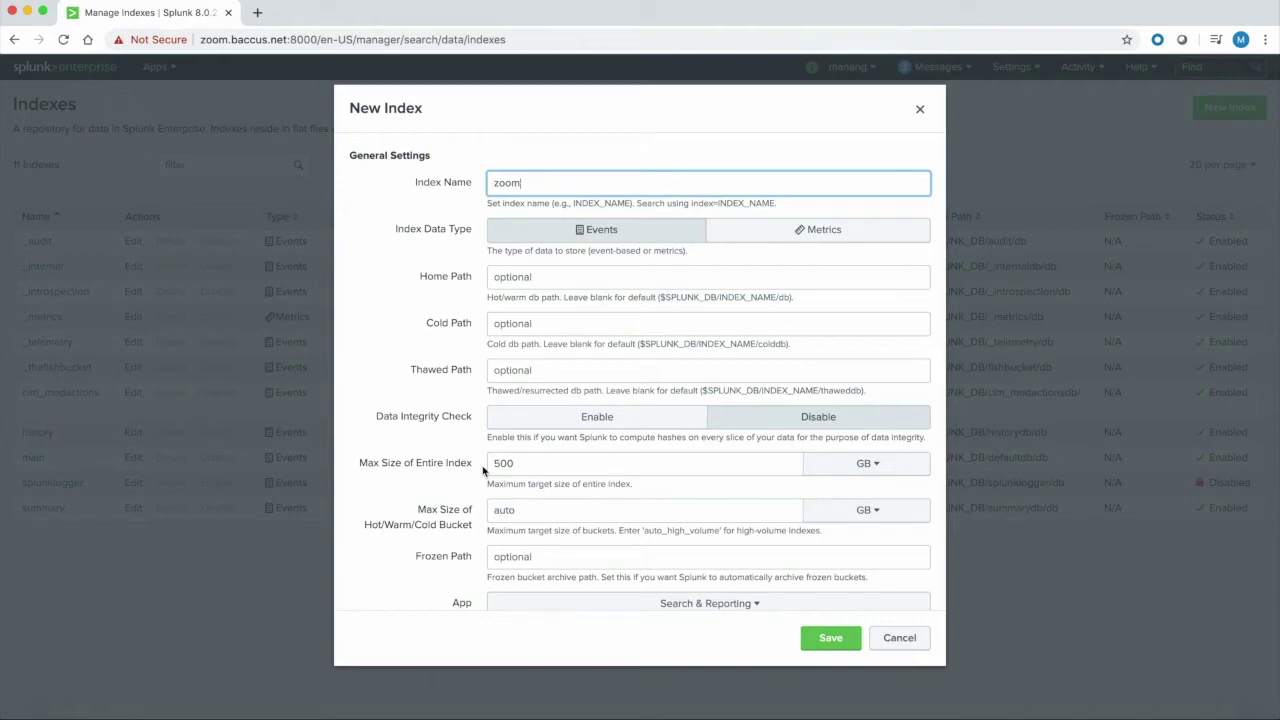
pyautogui.click(810, 647)
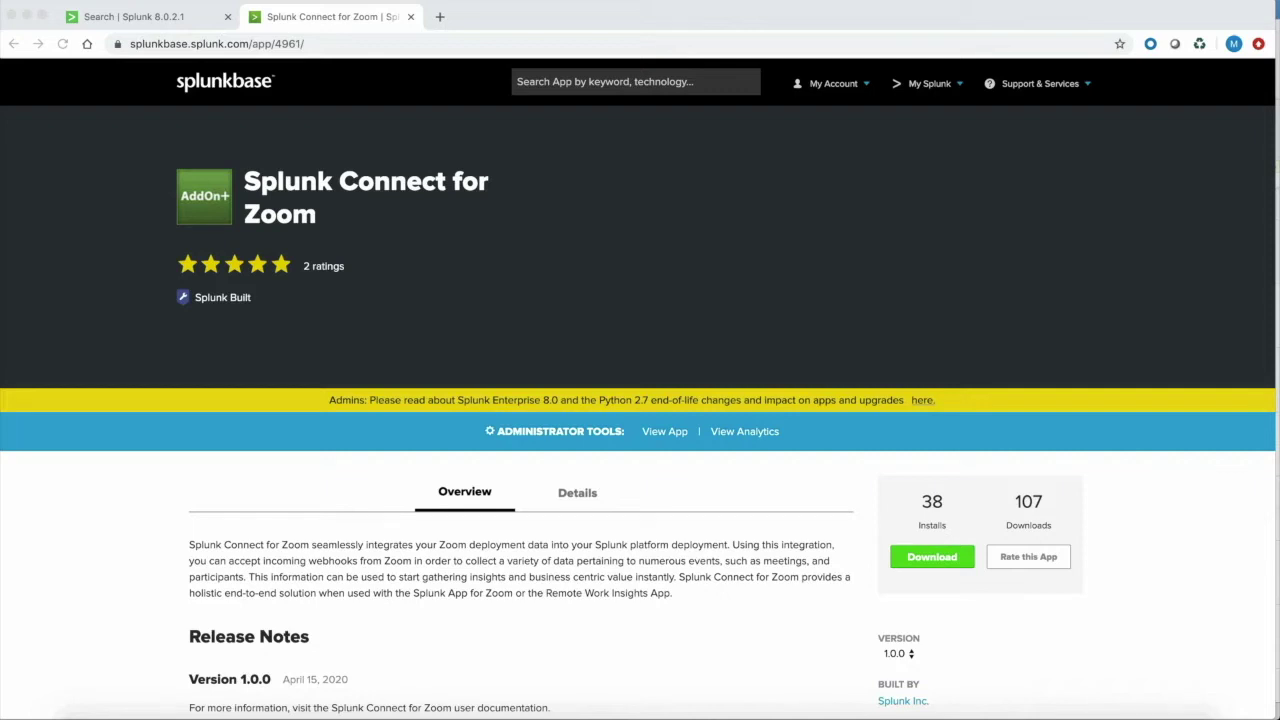
# Download the Splunk Connect for Zoom add-on from Splunkbase, accepting its license terms
pyautogui.click(958, 562)
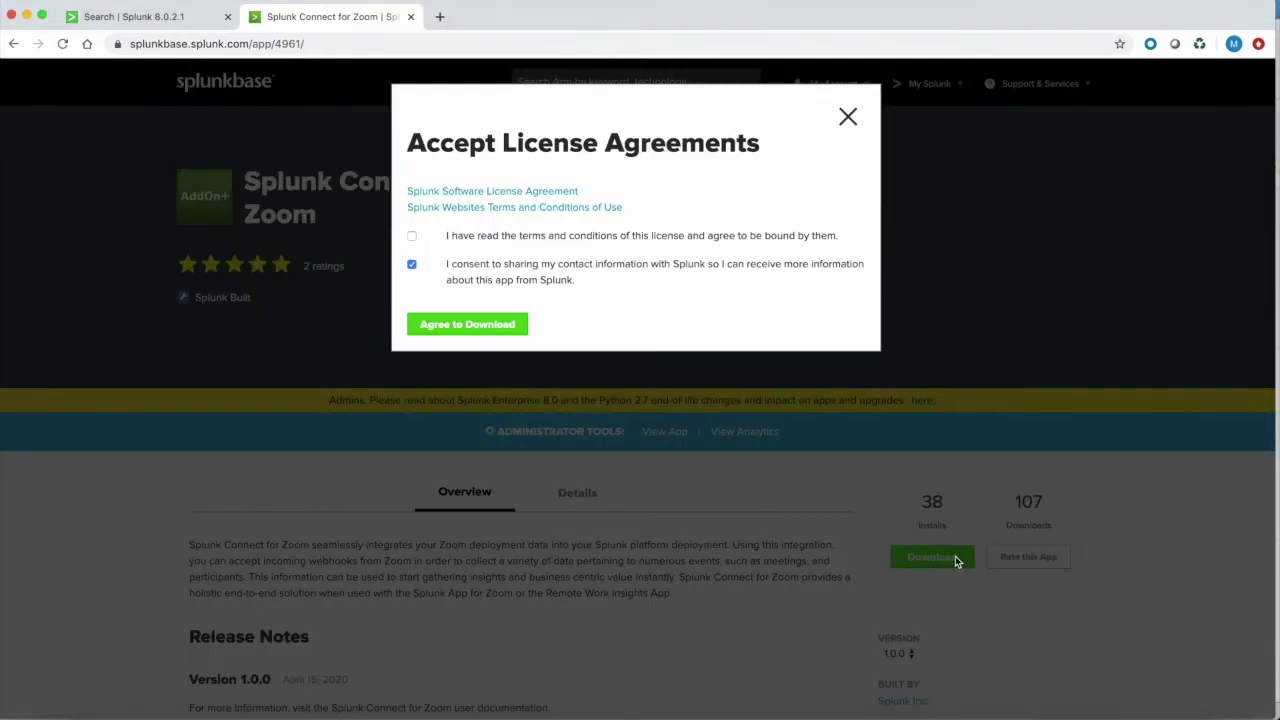
pyautogui.click(412, 237)
pyautogui.click(420, 324)
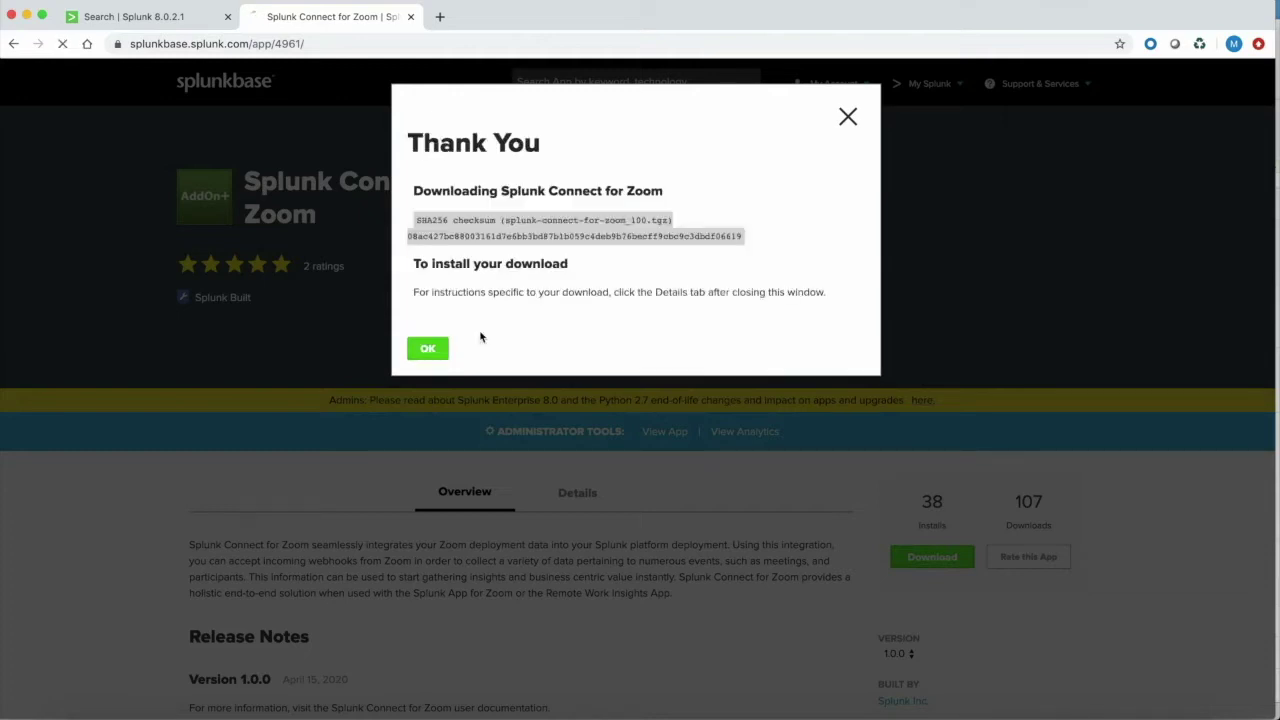
pyautogui.click(428, 348)
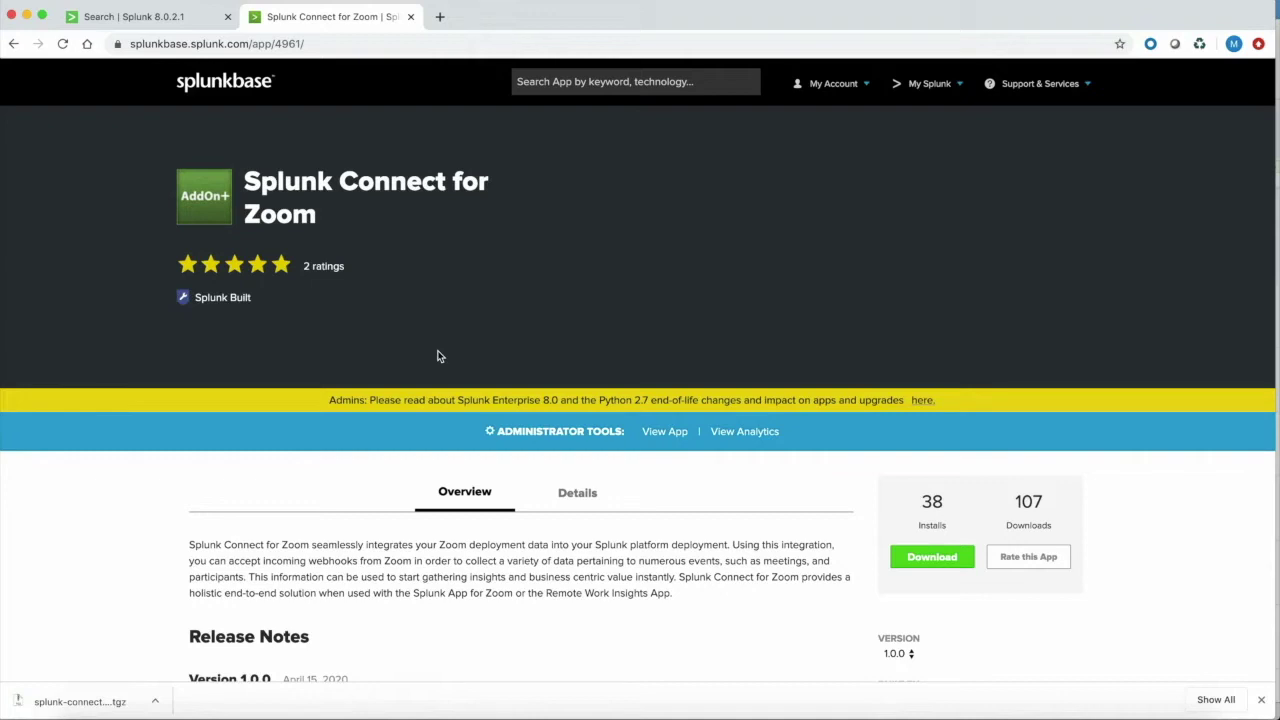
# Switch to Splunk Enterprise and install the add-on by uploading splunk-connect-for-zoom_100.tgz from the Downloads folder
pyautogui.click(180, 16)
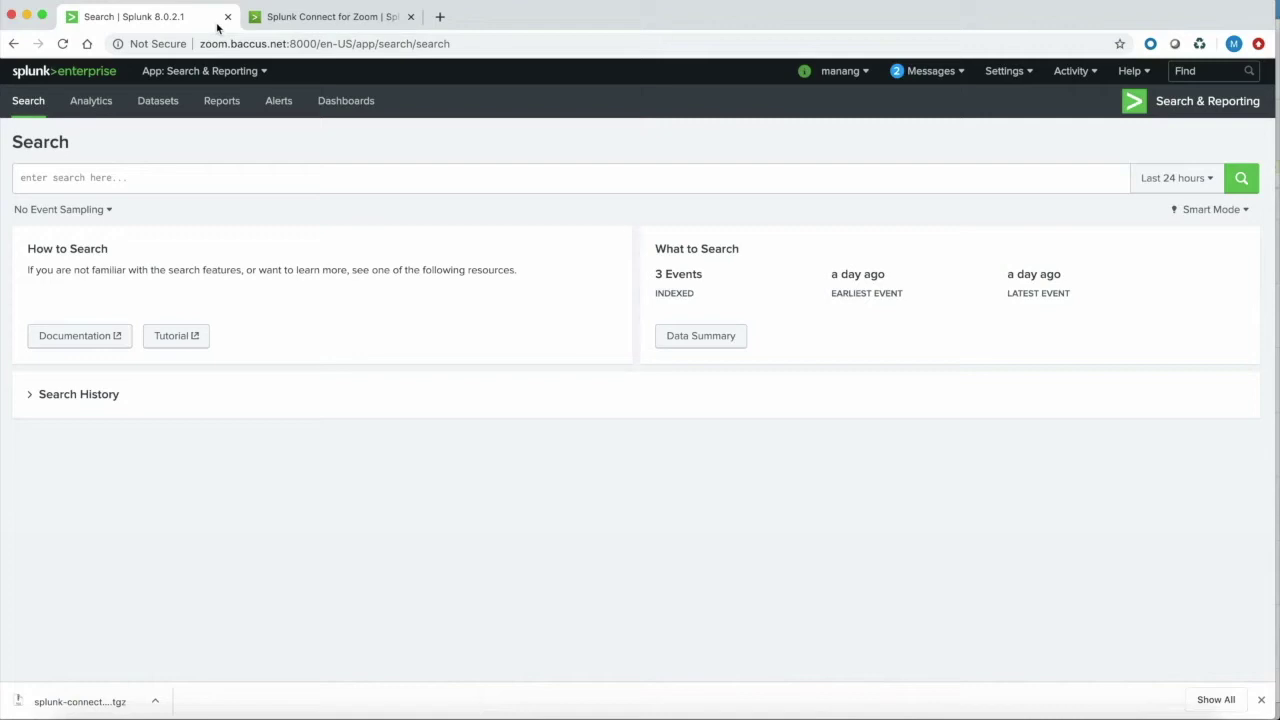
pyautogui.click(243, 72)
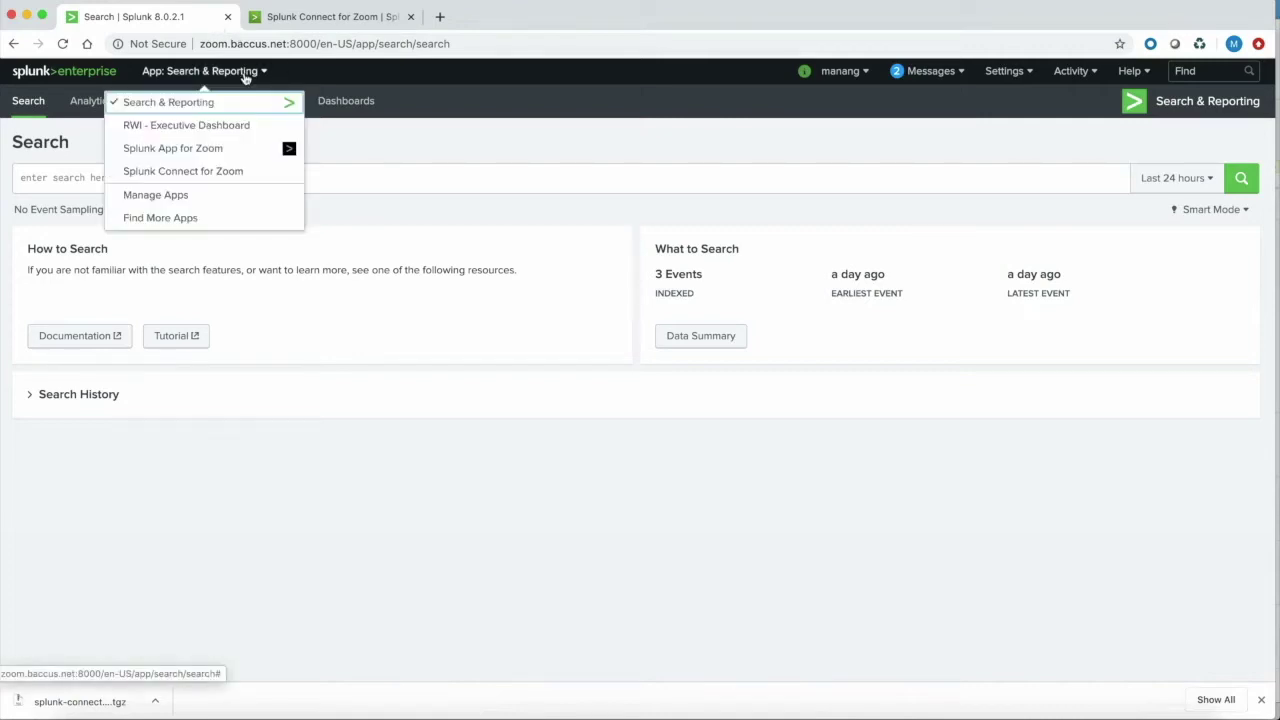
pyautogui.click(180, 196)
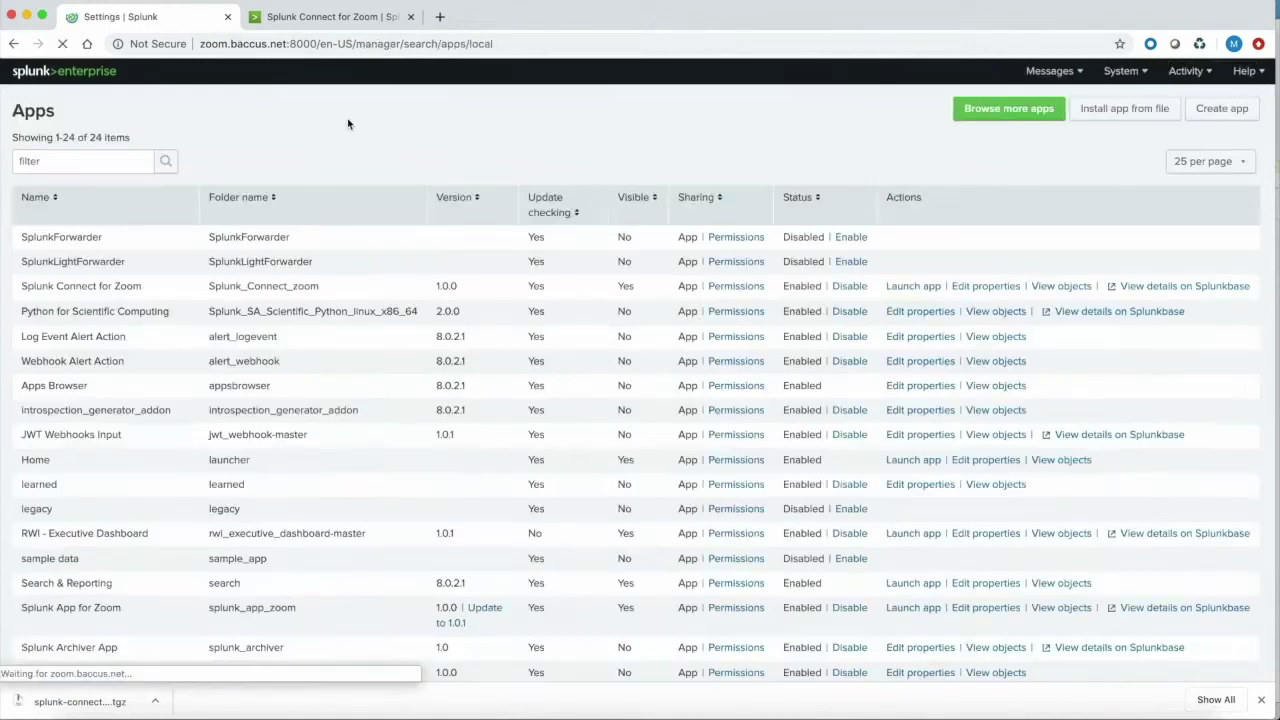
pyautogui.click(1140, 112)
pyautogui.click(424, 290)
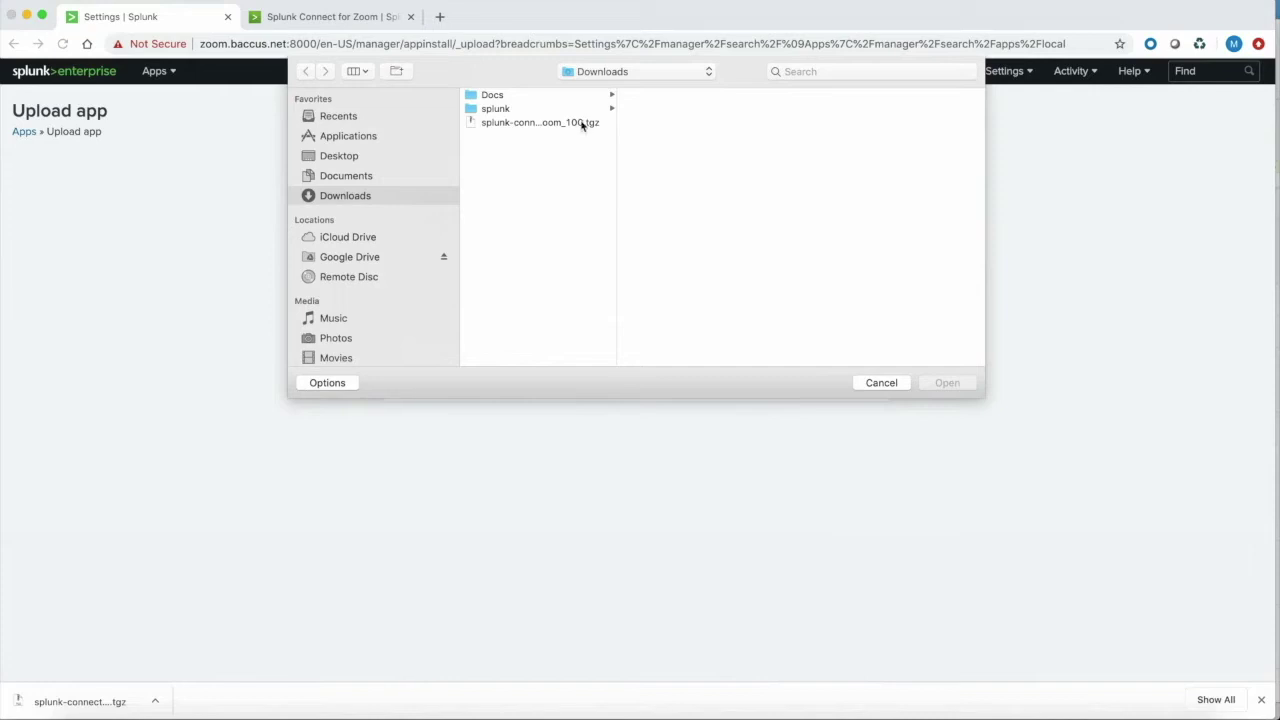
pyautogui.moveTo(615, 122); pyautogui.dragTo(764, 134)
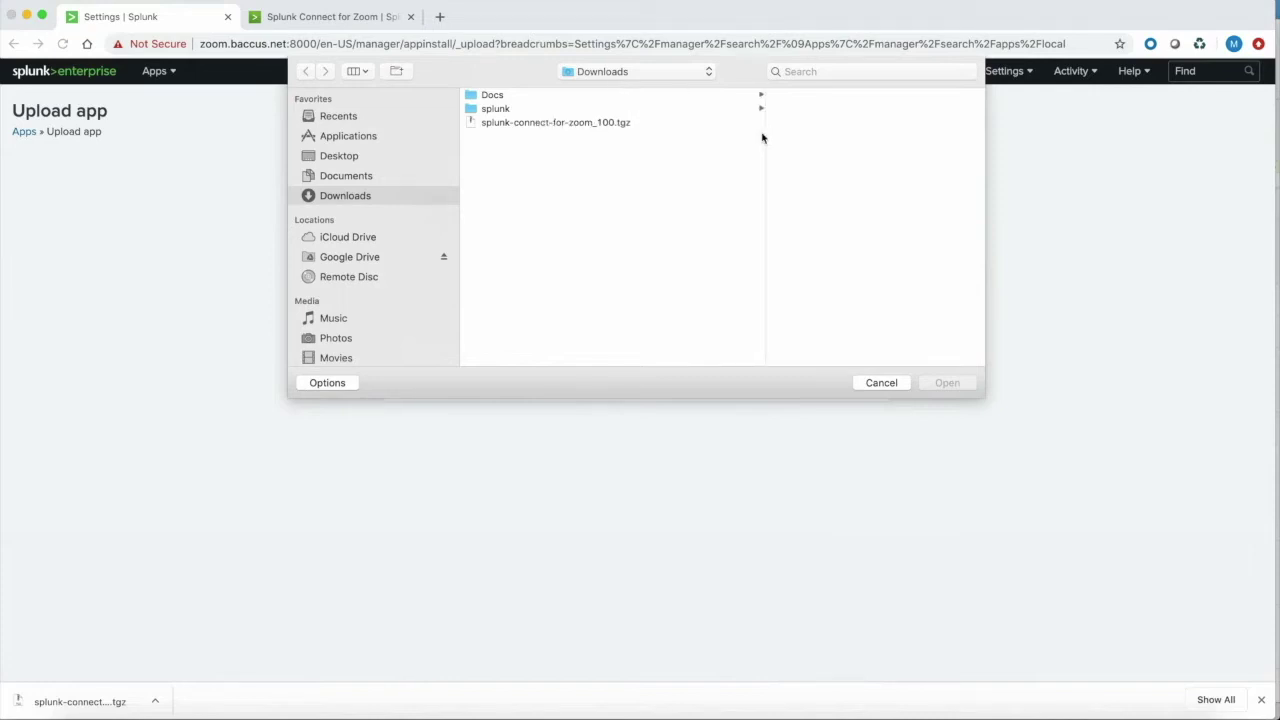
pyautogui.click(571, 123)
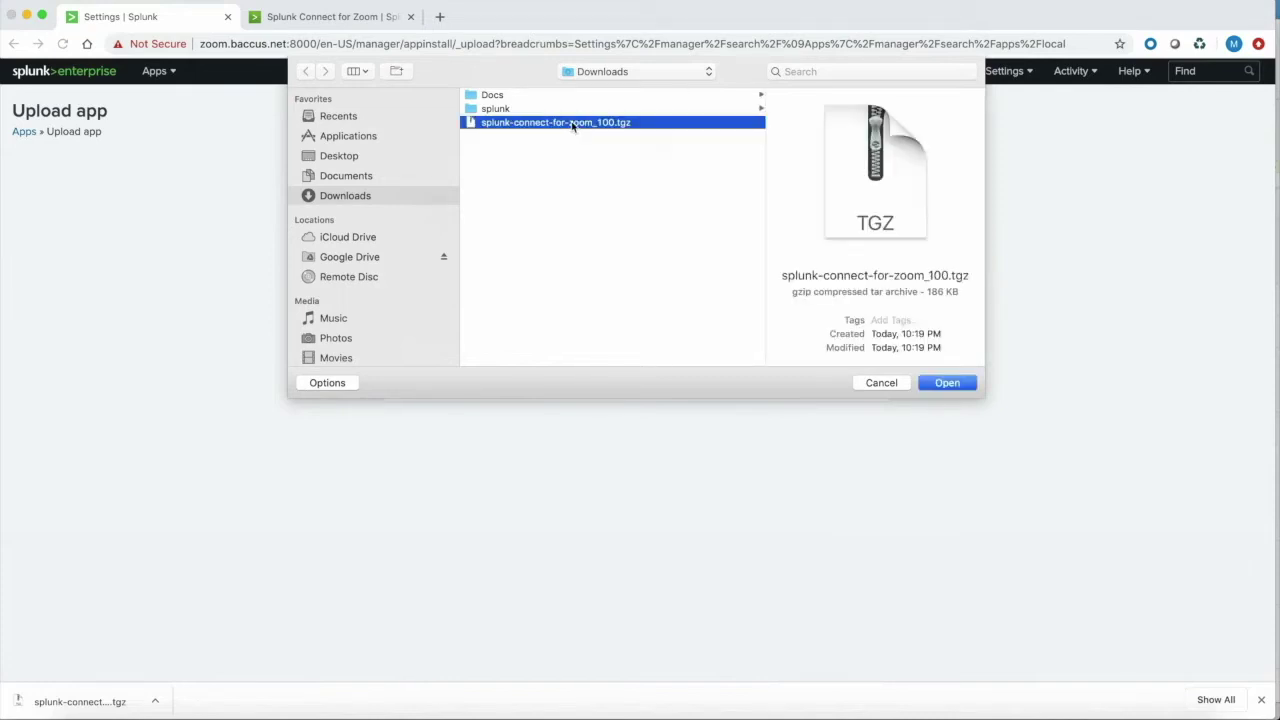
pyautogui.click(948, 383)
pyautogui.click(490, 317)
pyautogui.click(826, 372)
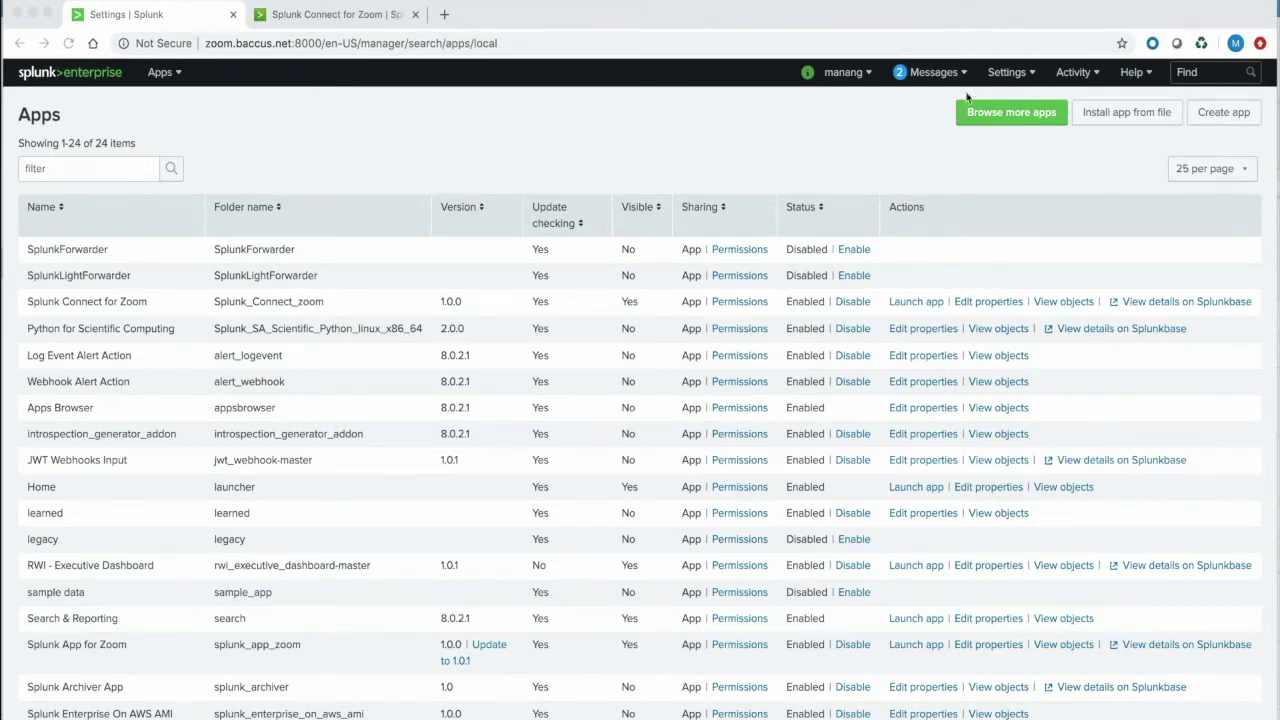
# Add a new JWT Webhook data input and name it zoom
pyautogui.click(1003, 72)
pyautogui.click(1003, 72)
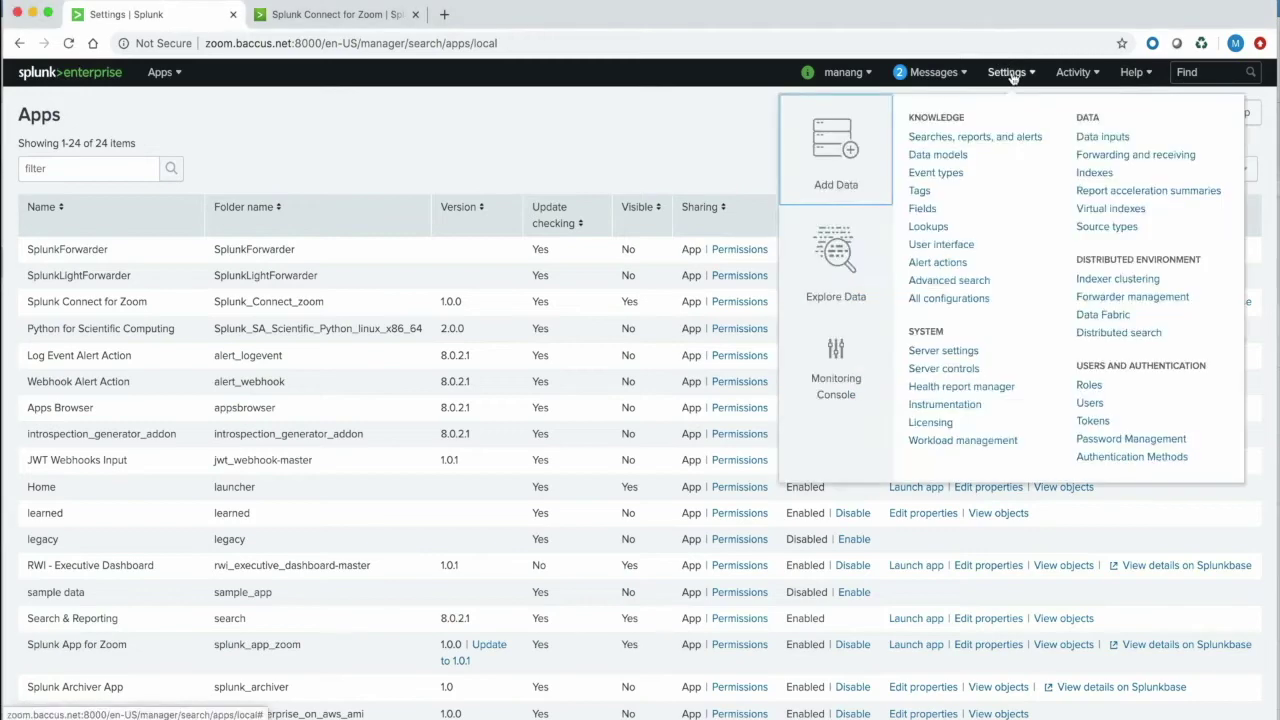
pyautogui.click(1101, 136)
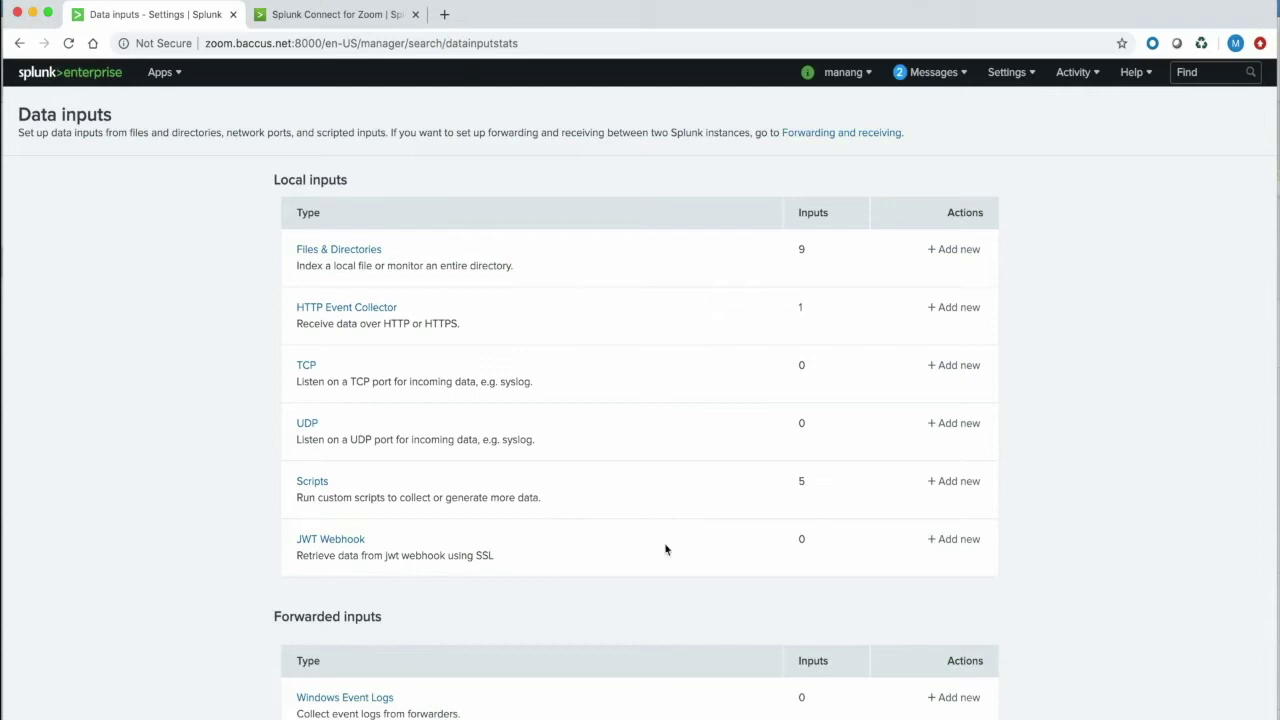
pyautogui.click(971, 540)
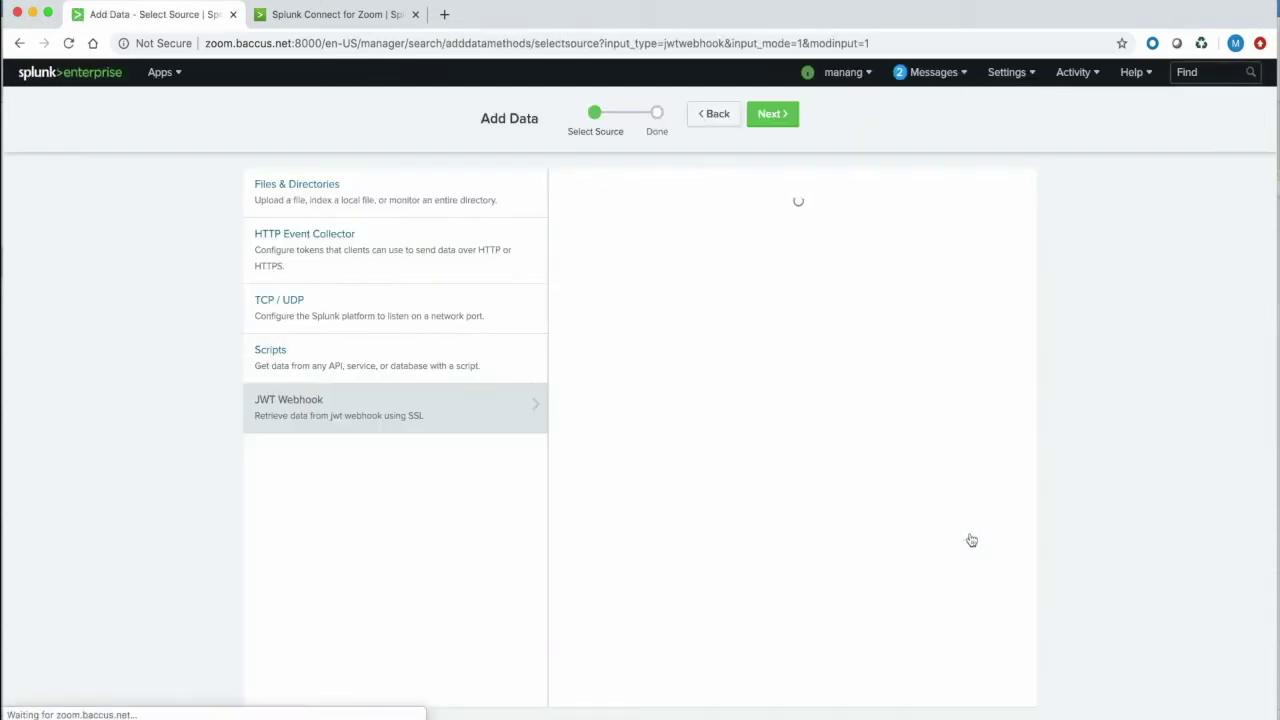
pyautogui.click(748, 251)
pyautogui.write('zoom')
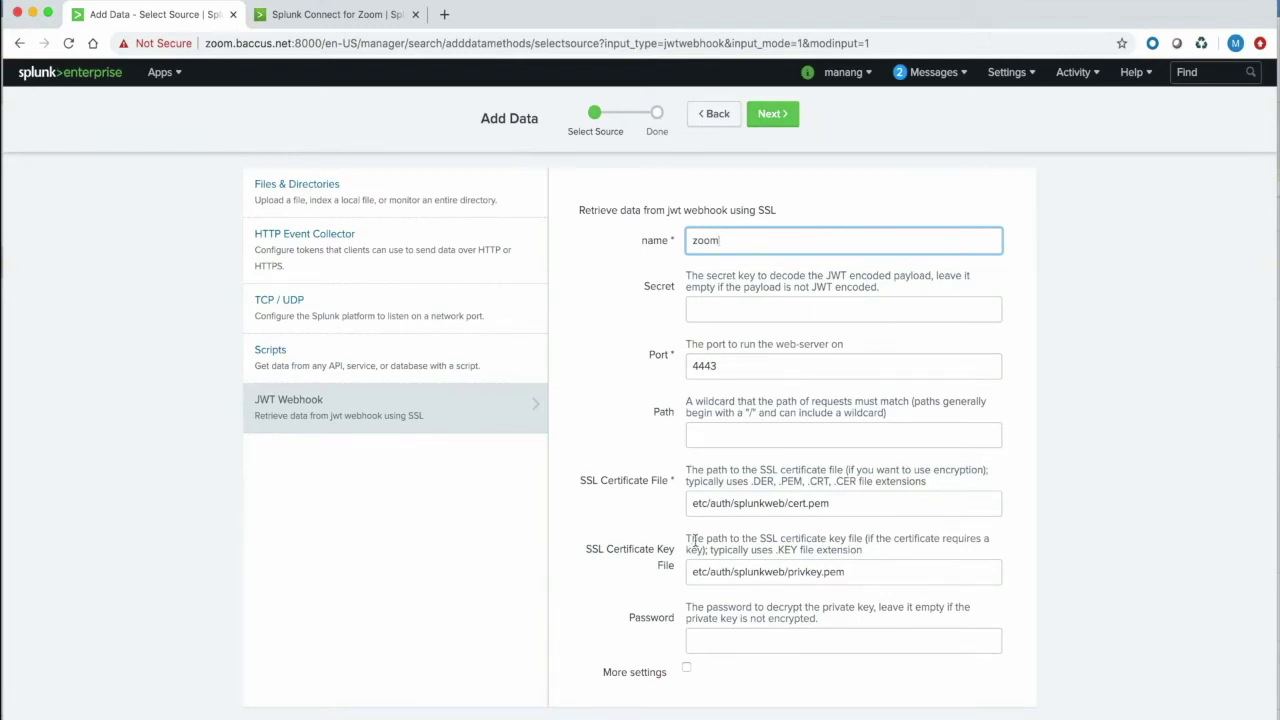
# Show the webhook input's additional settings and manually set its source type to zoom:webhook
pyautogui.click(689, 670)
pyautogui.scroll(-1, 834, 551)
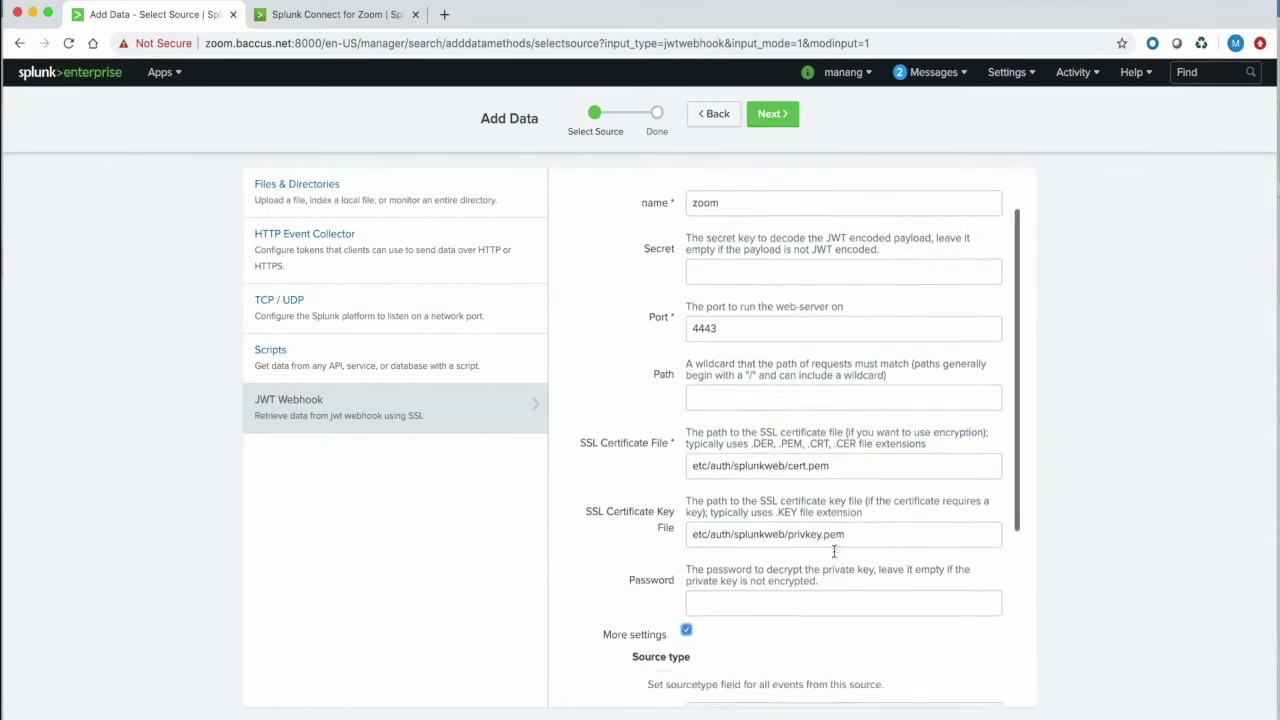
pyautogui.scroll(-4, 834, 551)
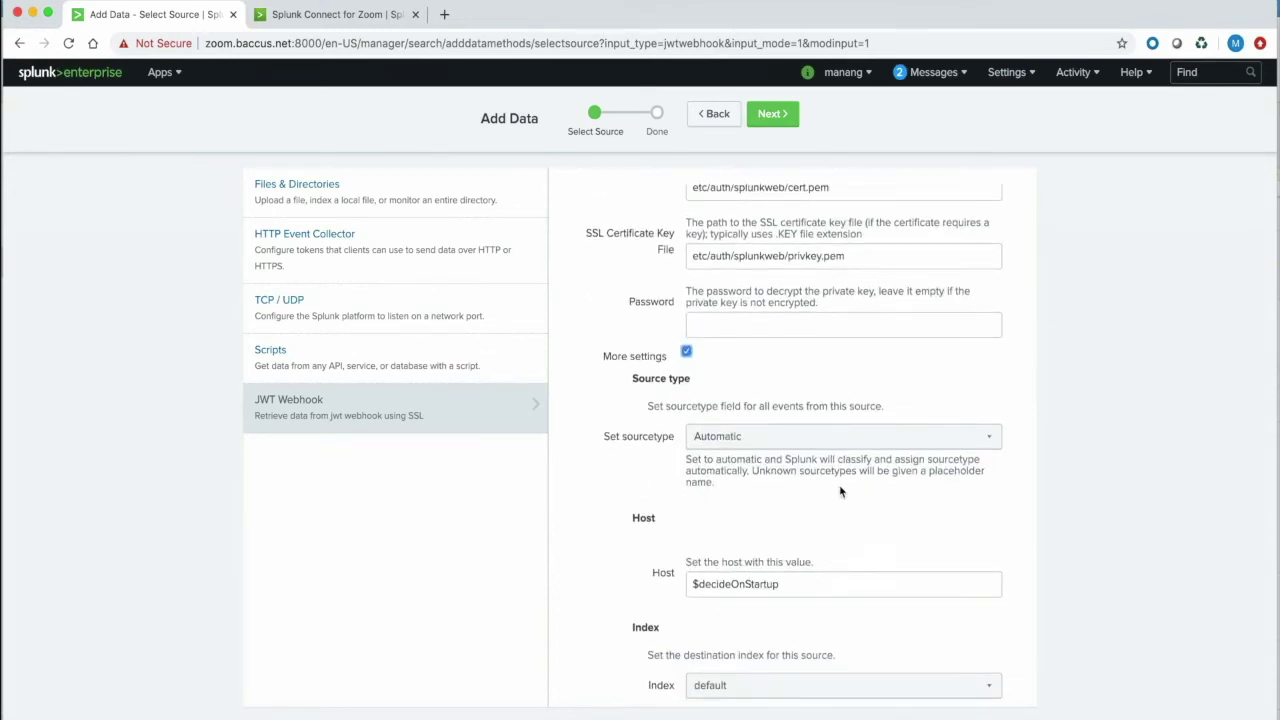
pyautogui.click(851, 441)
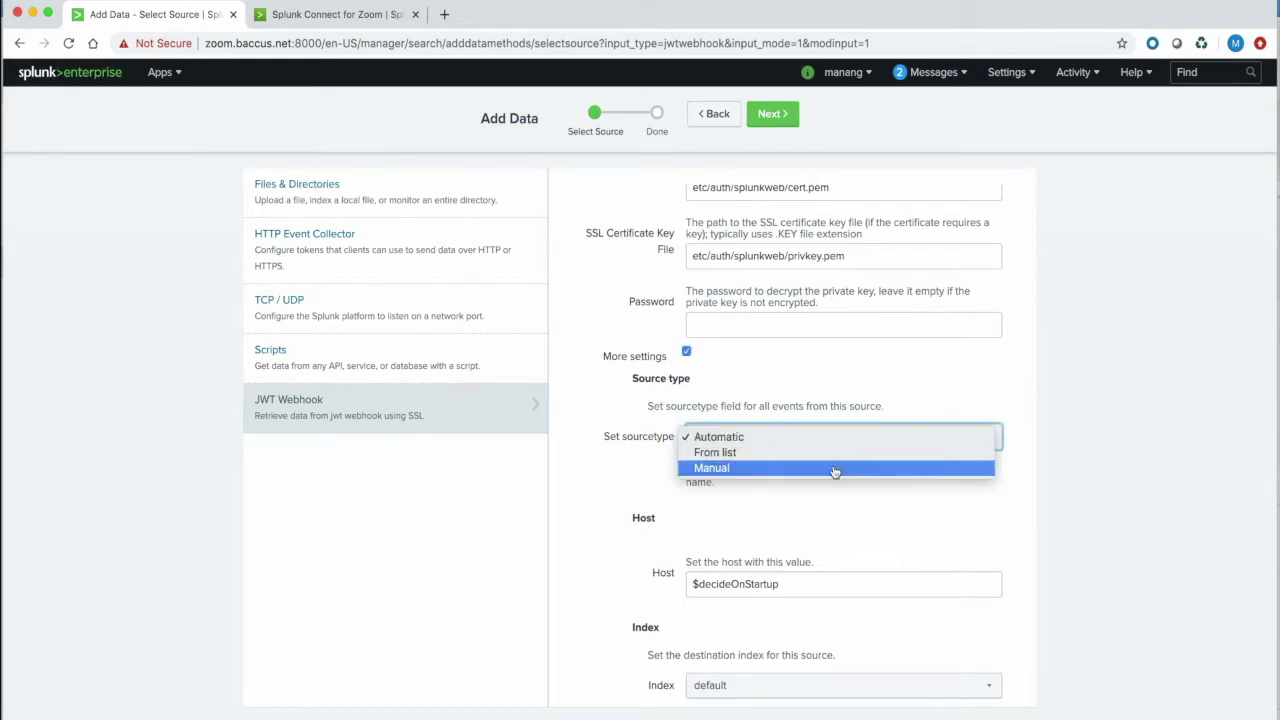
pyautogui.click(835, 470)
pyautogui.click(790, 510)
pyautogui.write('zoo')
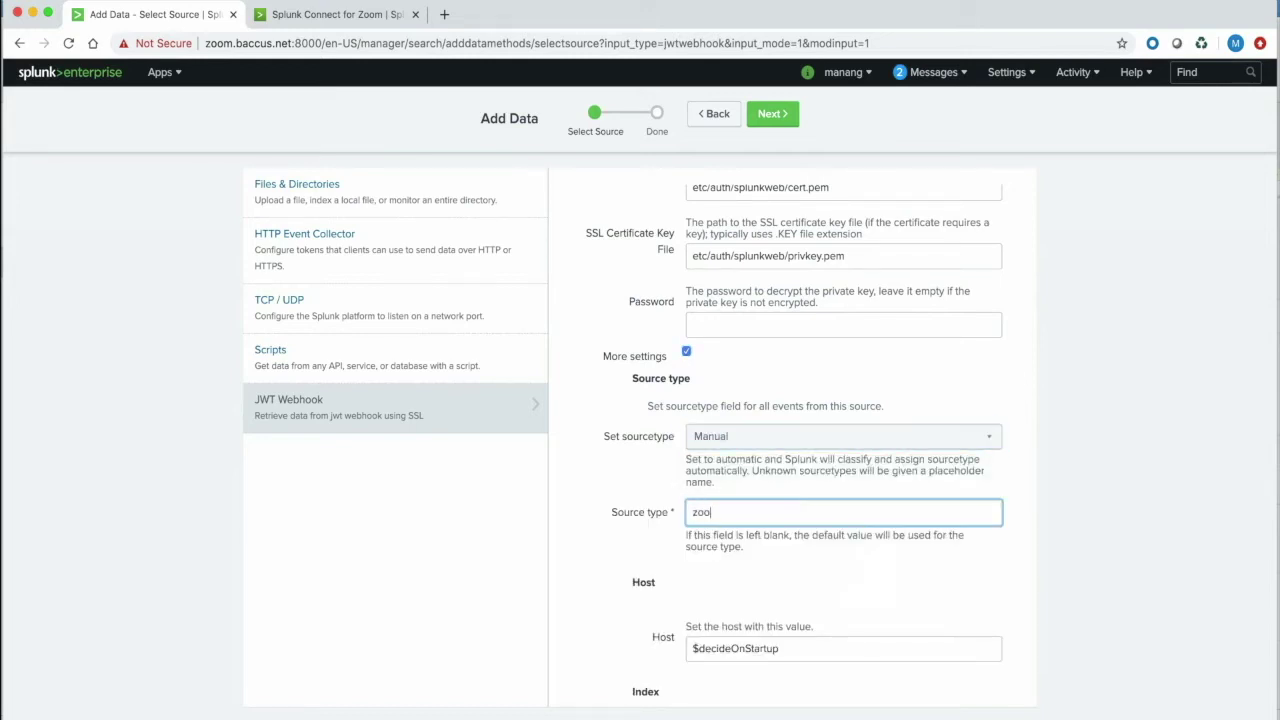
pyautogui.write('m:webhook')
# Select zoom as the webhook input's destination index and submit the input
pyautogui.scroll(-2, 806, 620)
pyautogui.click(805, 686)
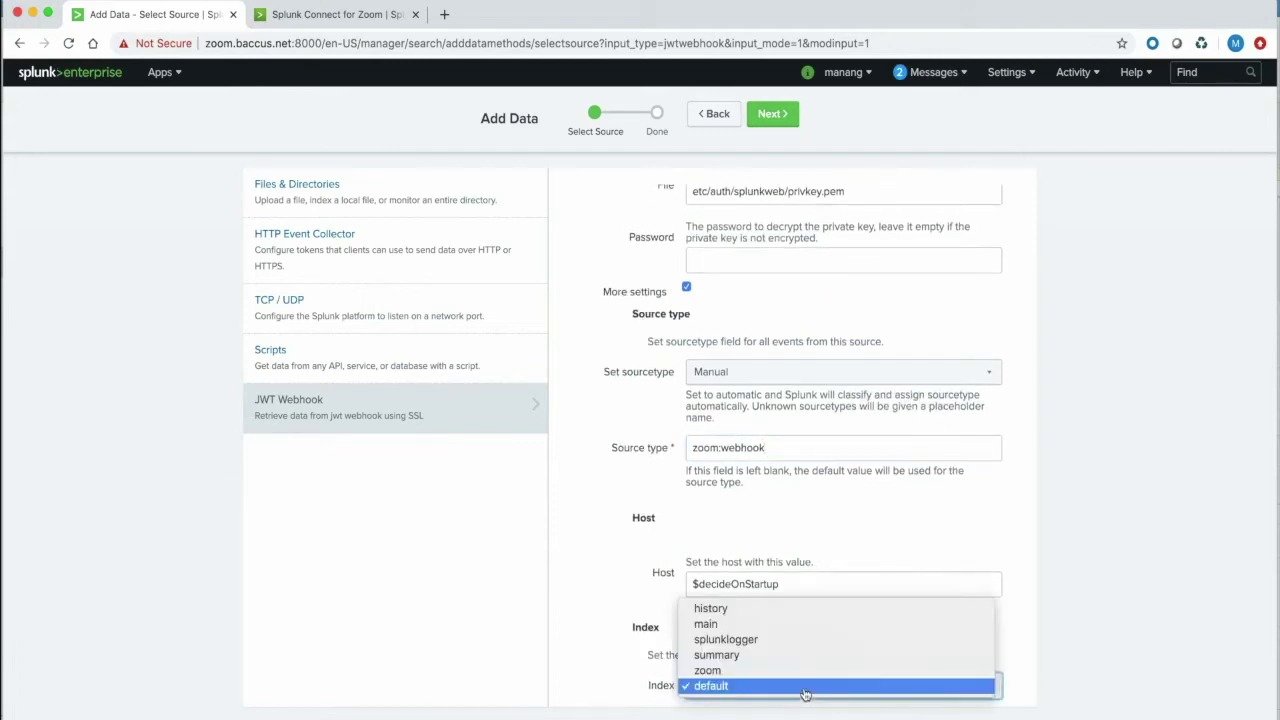
pyautogui.click(793, 671)
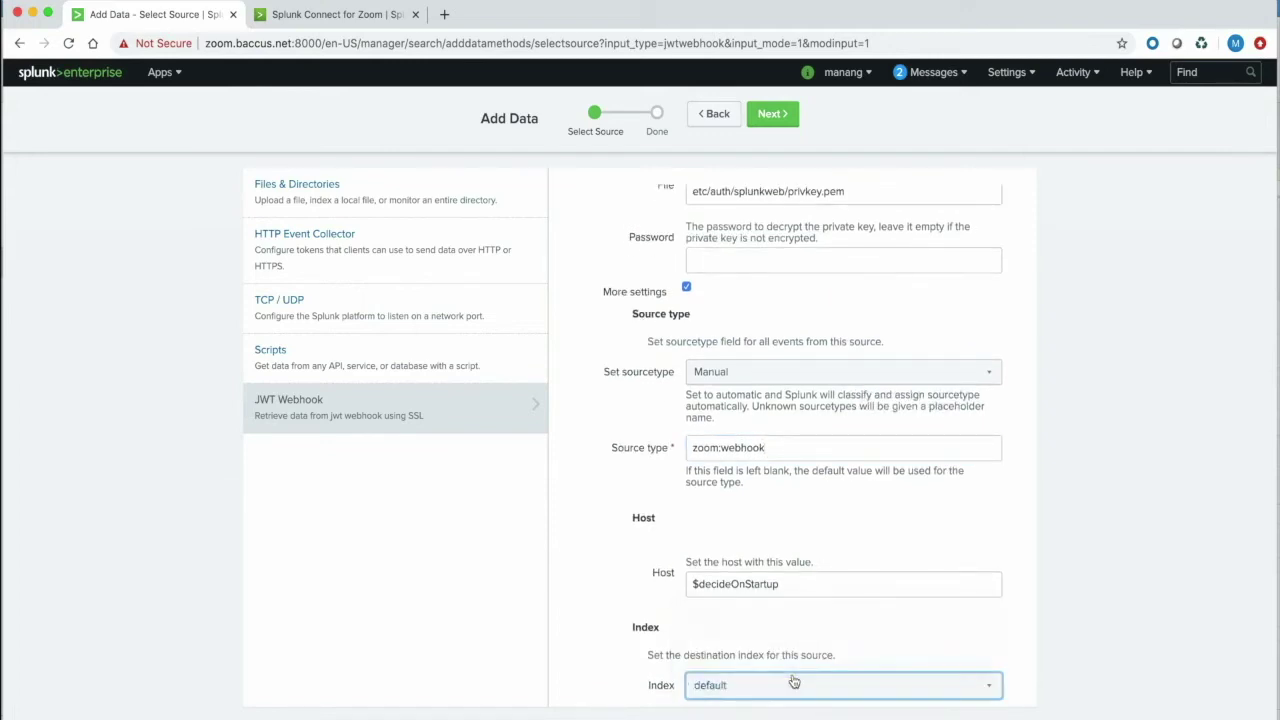
pyautogui.click(774, 116)
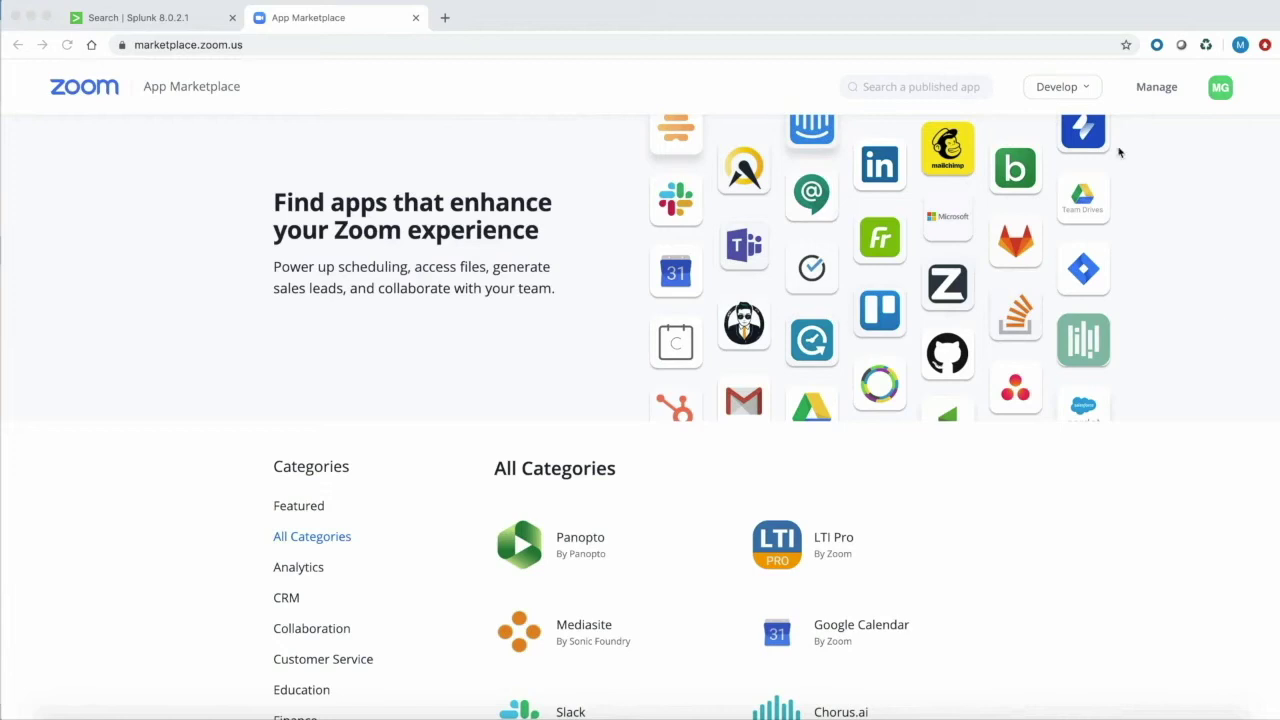
# In the Zoom App Marketplace, create a Webhook Only app named Splunk
pyautogui.click(1086, 92)
pyautogui.moveTo(1086, 92)
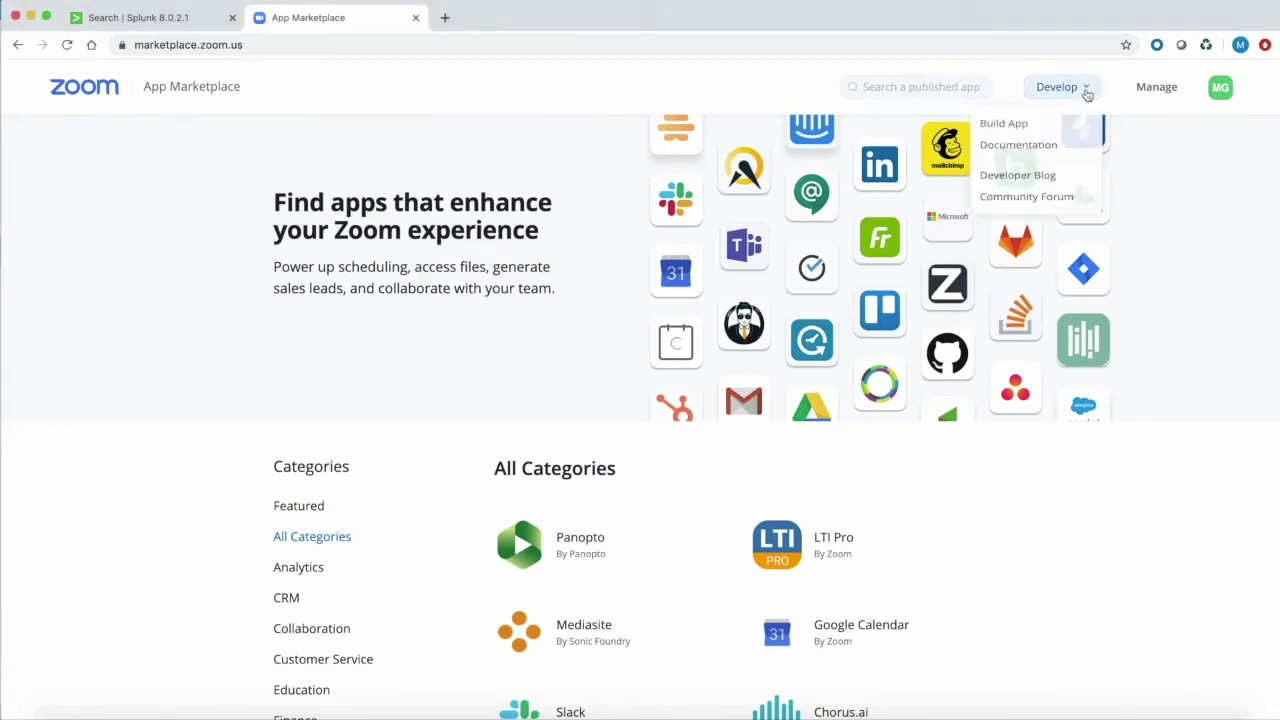
pyautogui.click(1030, 127)
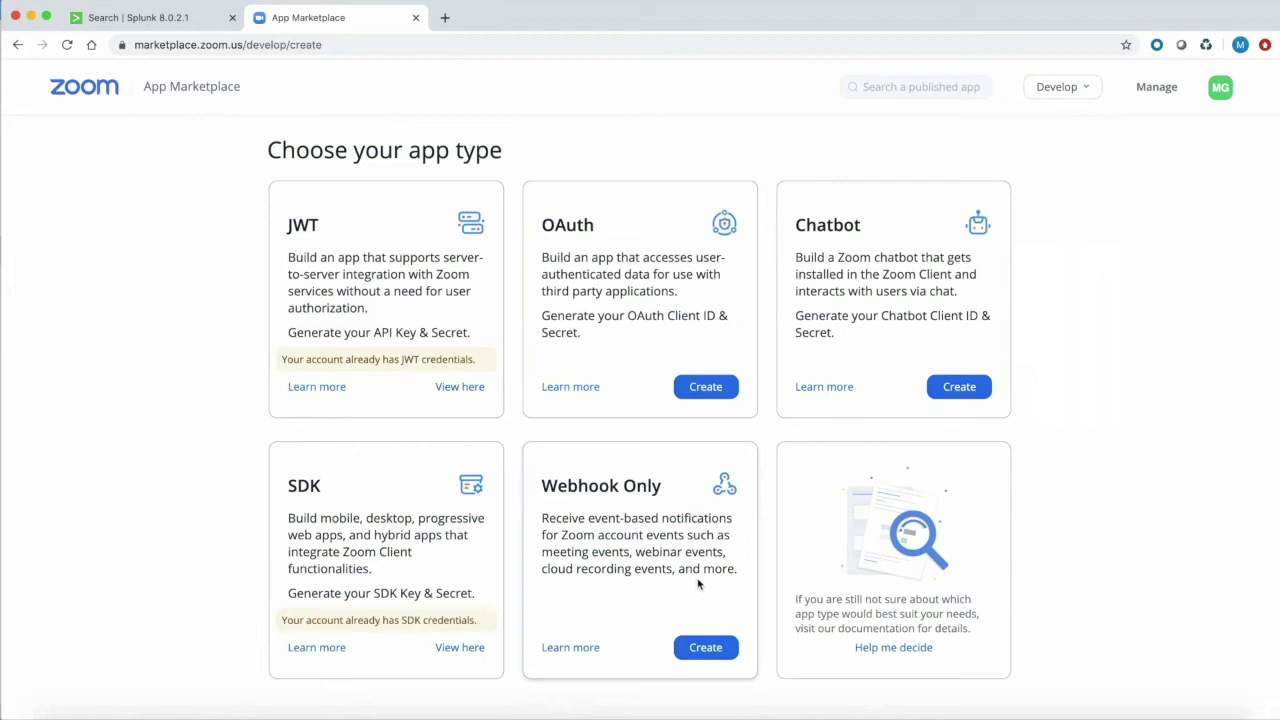
pyautogui.click(705, 647)
pyautogui.click(552, 248)
pyautogui.write('Splunk')
pyautogui.click(738, 305)
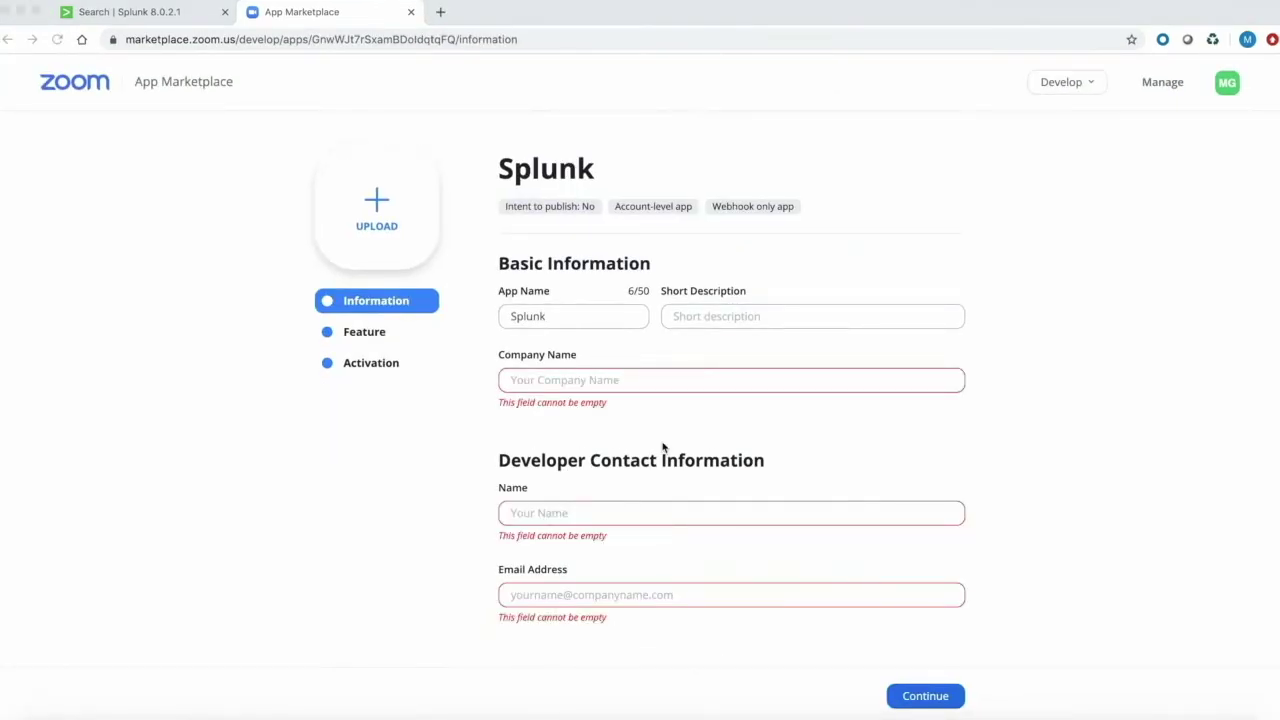
# Enter Splunk as the company name, fill in the developer's contact name and email address, and continue to the app's features
pyautogui.click(552, 384)
pyautogui.write('Splunk')
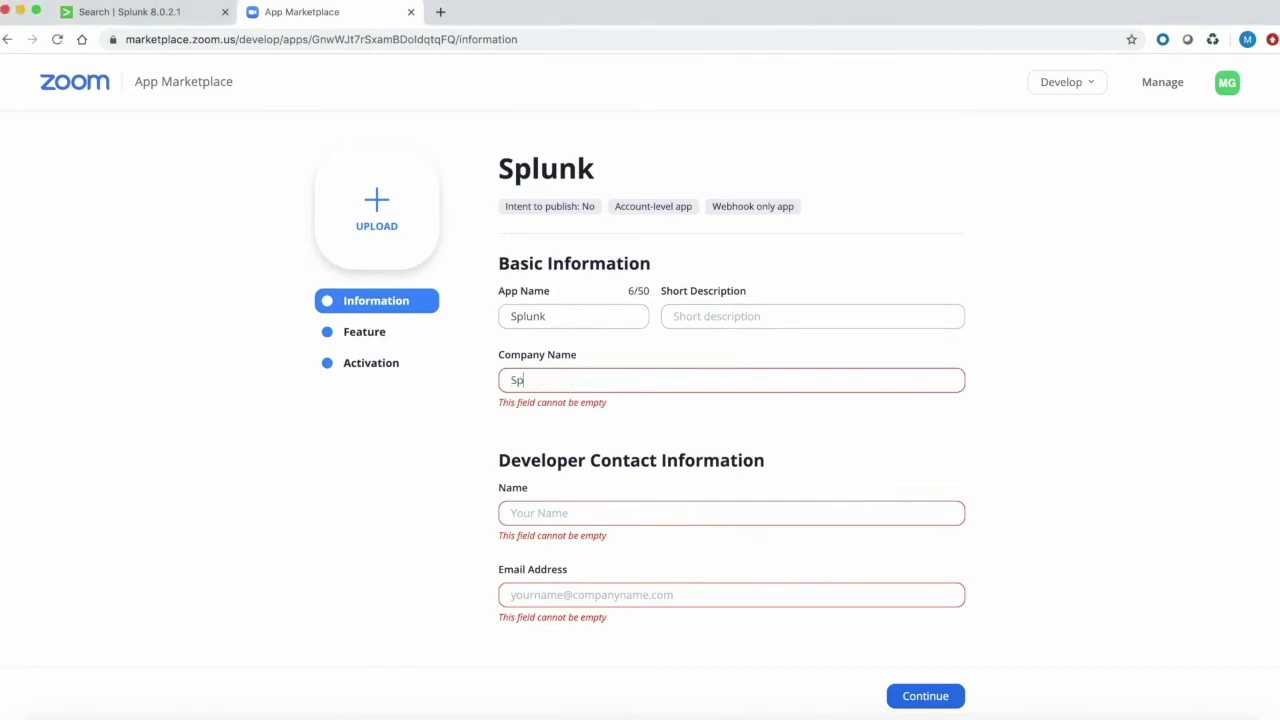
pyautogui.click(543, 495)
pyautogui.write('Manan')
pyautogui.click(554, 555)
pyautogui.write('manan')
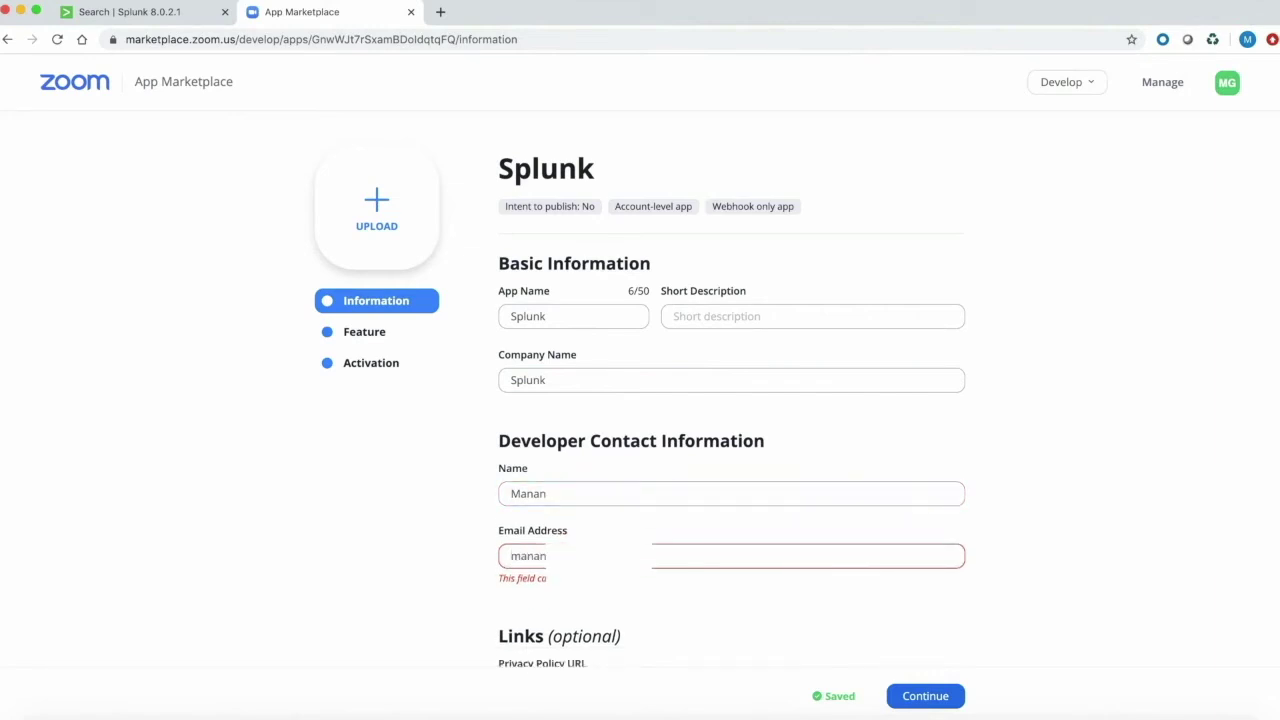
pyautogui.scroll(-3, 923, 600)
pyautogui.click(923, 666)
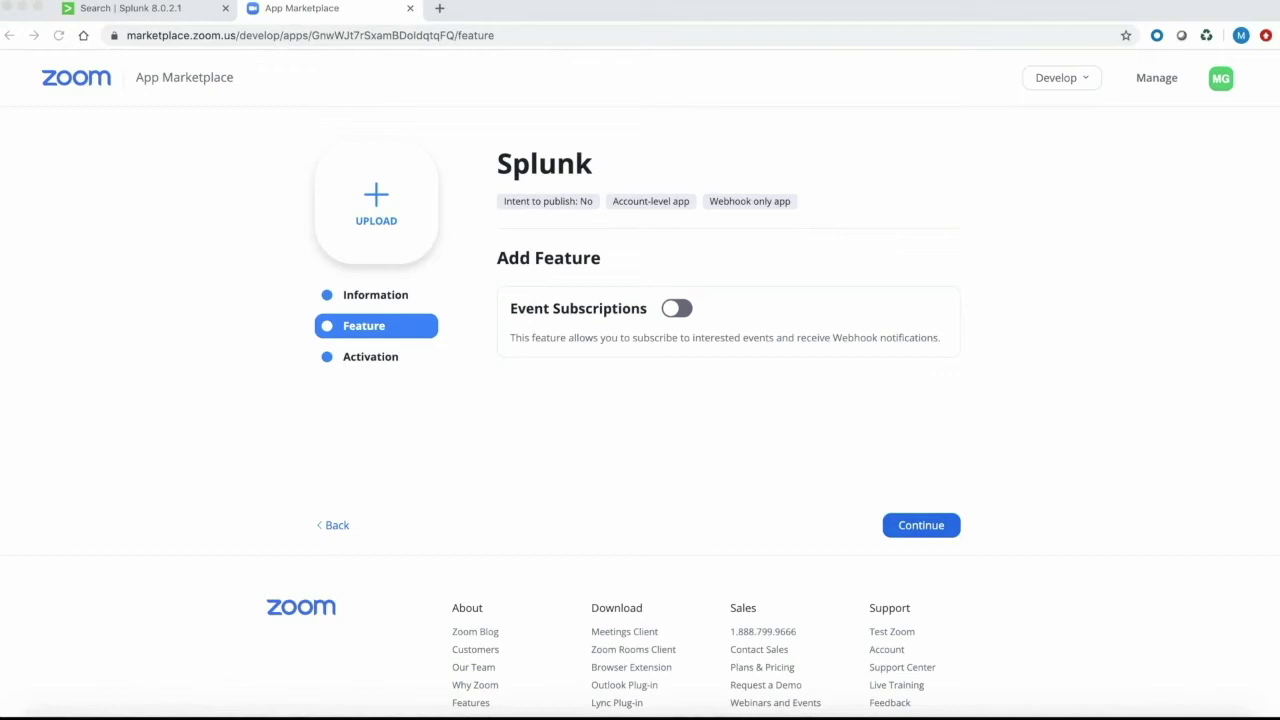
# Enable event subscriptions for the app and add a new subscription named Splunk
pyautogui.click(679, 309)
pyautogui.click(680, 309)
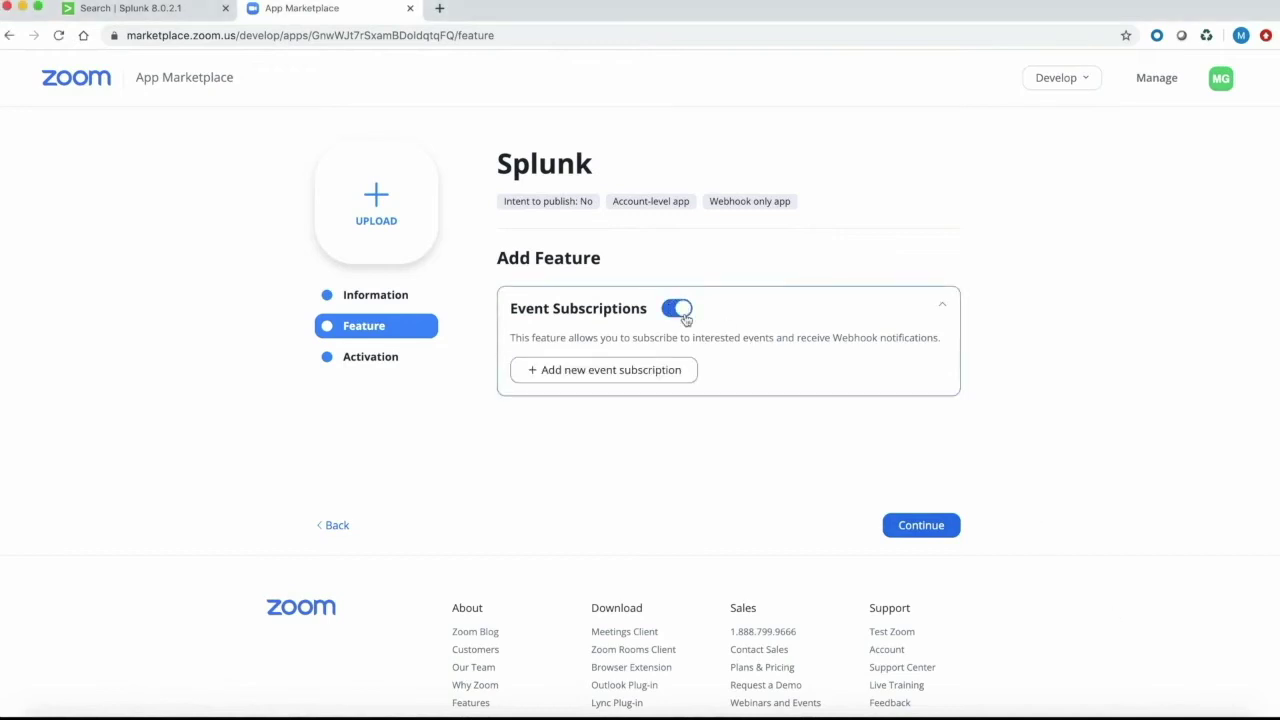
pyautogui.click(629, 371)
pyautogui.scroll(-1, 717, 449)
pyautogui.click(688, 440)
pyautogui.write('Splunk')
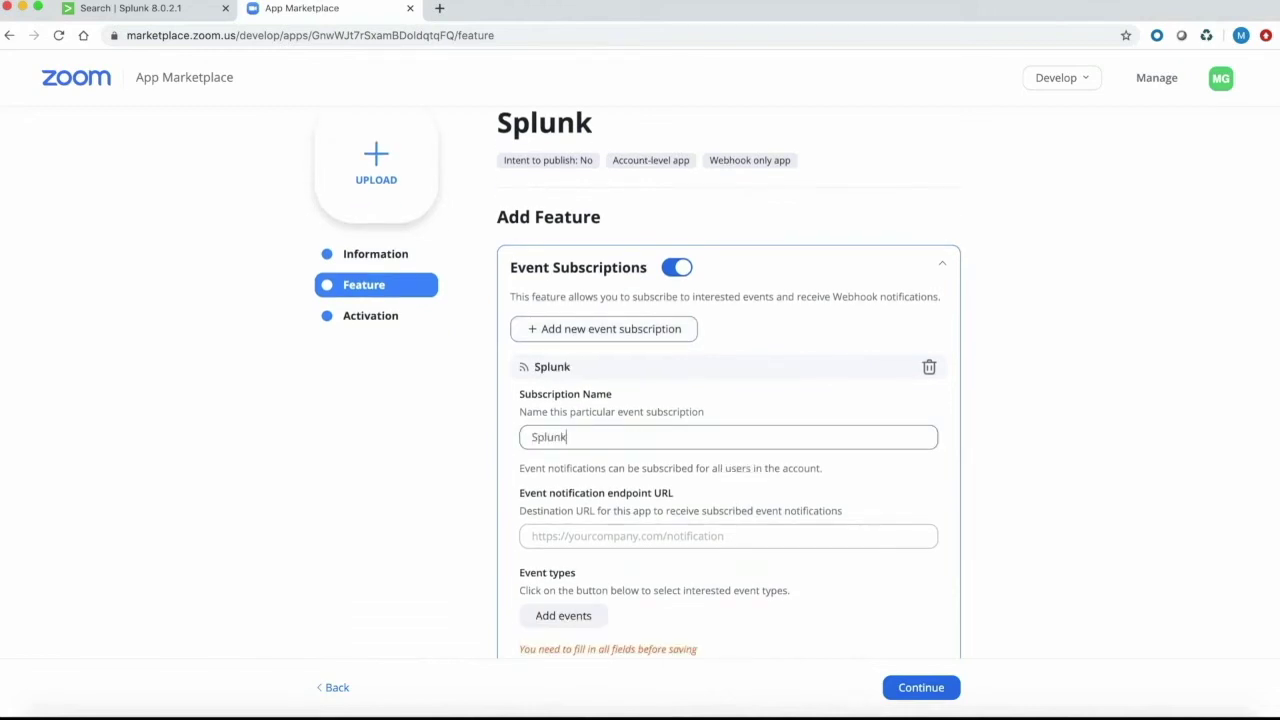
pyautogui.scroll(-2, 688, 449)
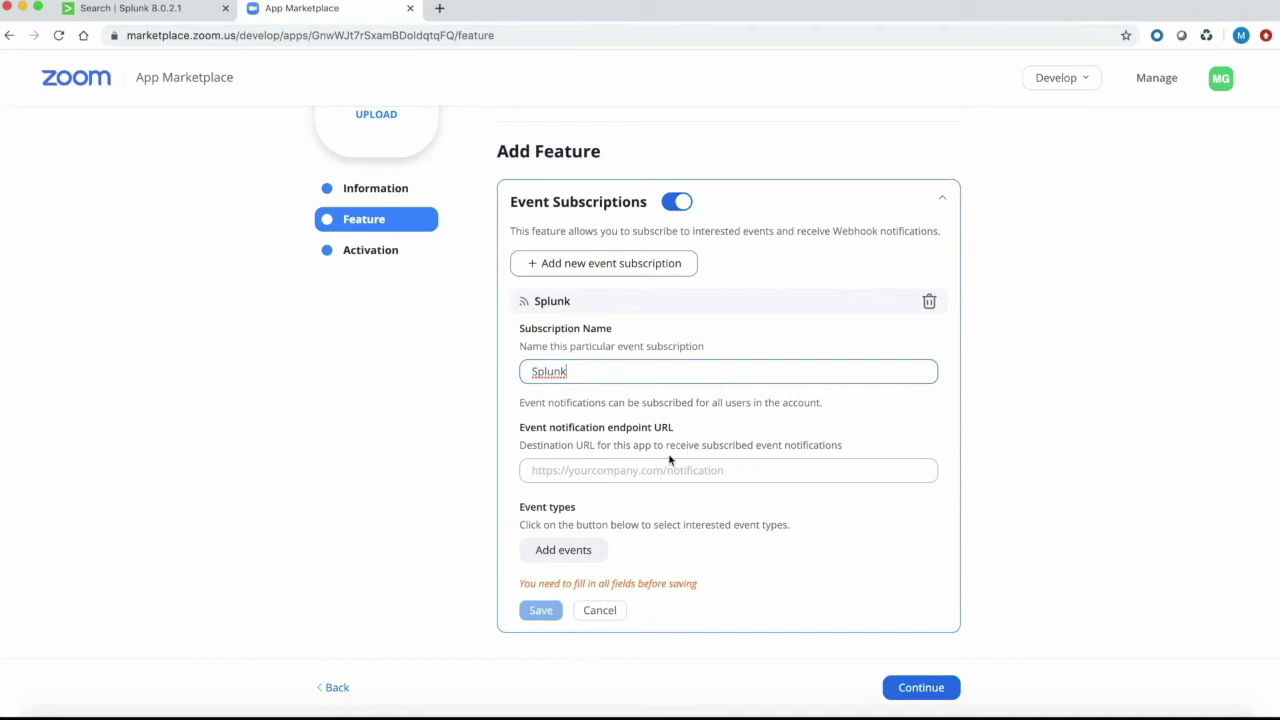
pyautogui.click(140, 17)
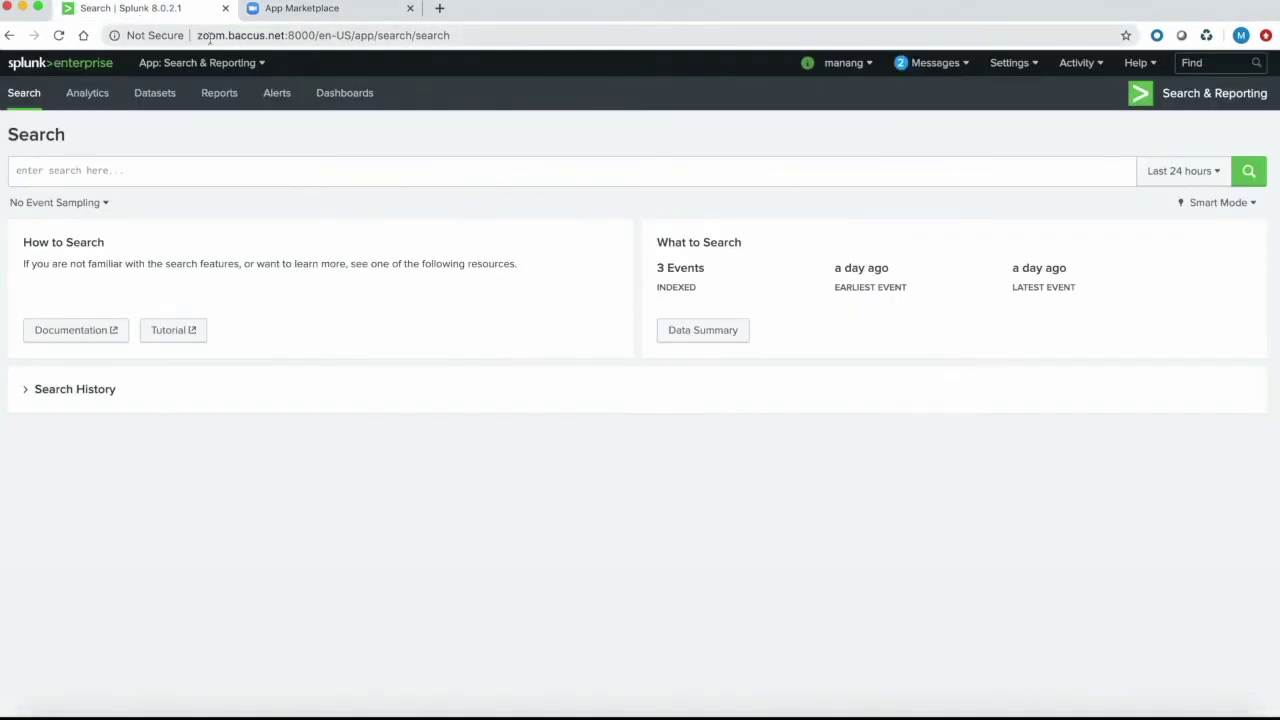
pyautogui.moveTo(196, 36); pyautogui.dragTo(287, 35)
pyautogui.press('super+c')
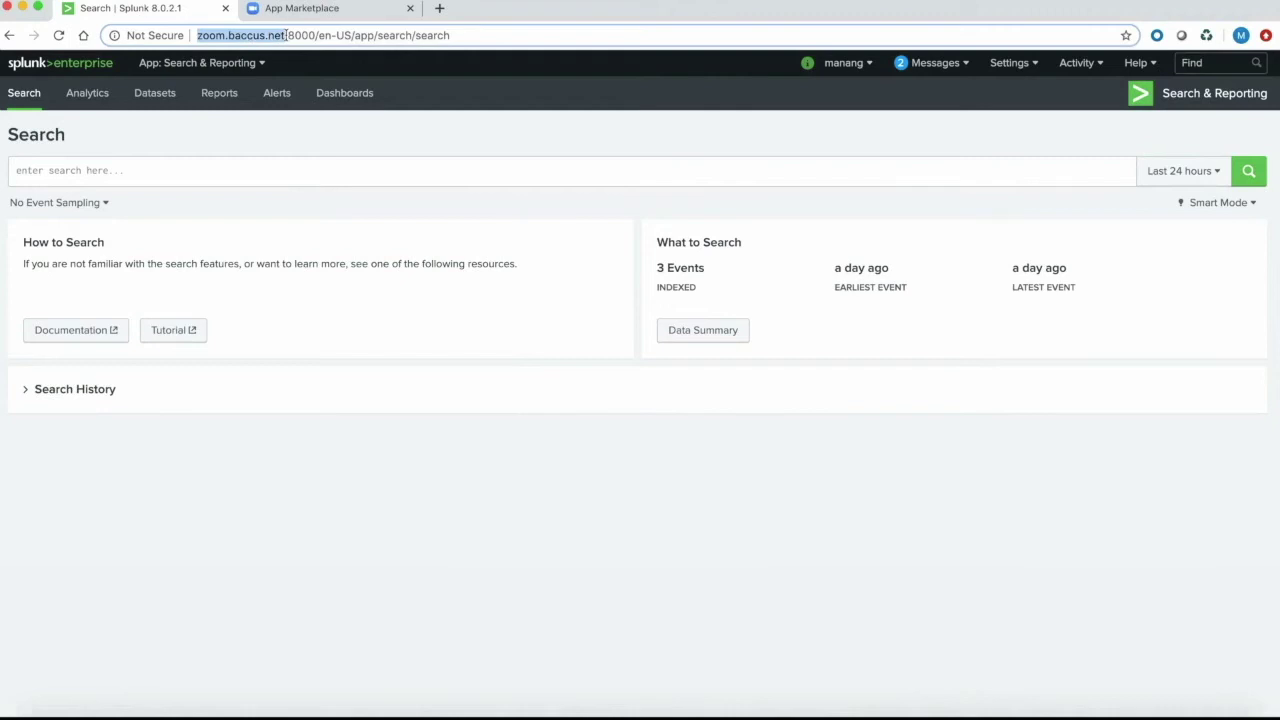
pyautogui.click(336, 8)
pyautogui.click(598, 468)
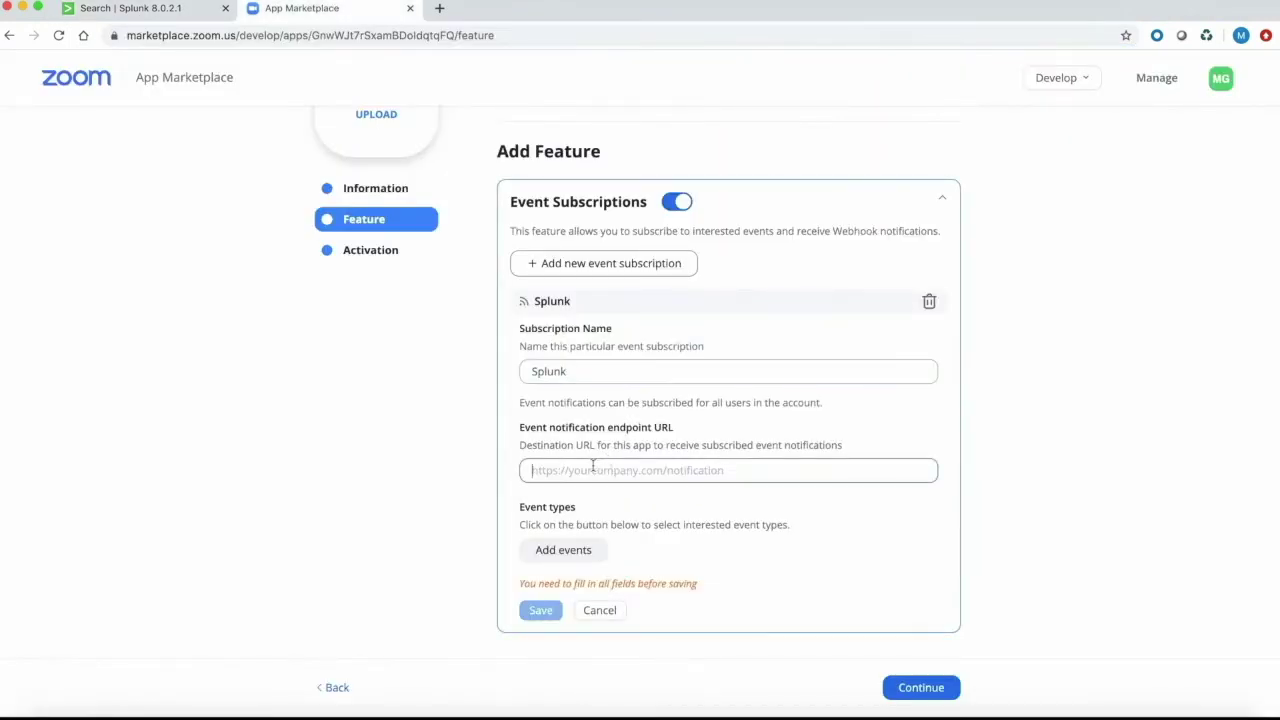
pyautogui.press('super+v')
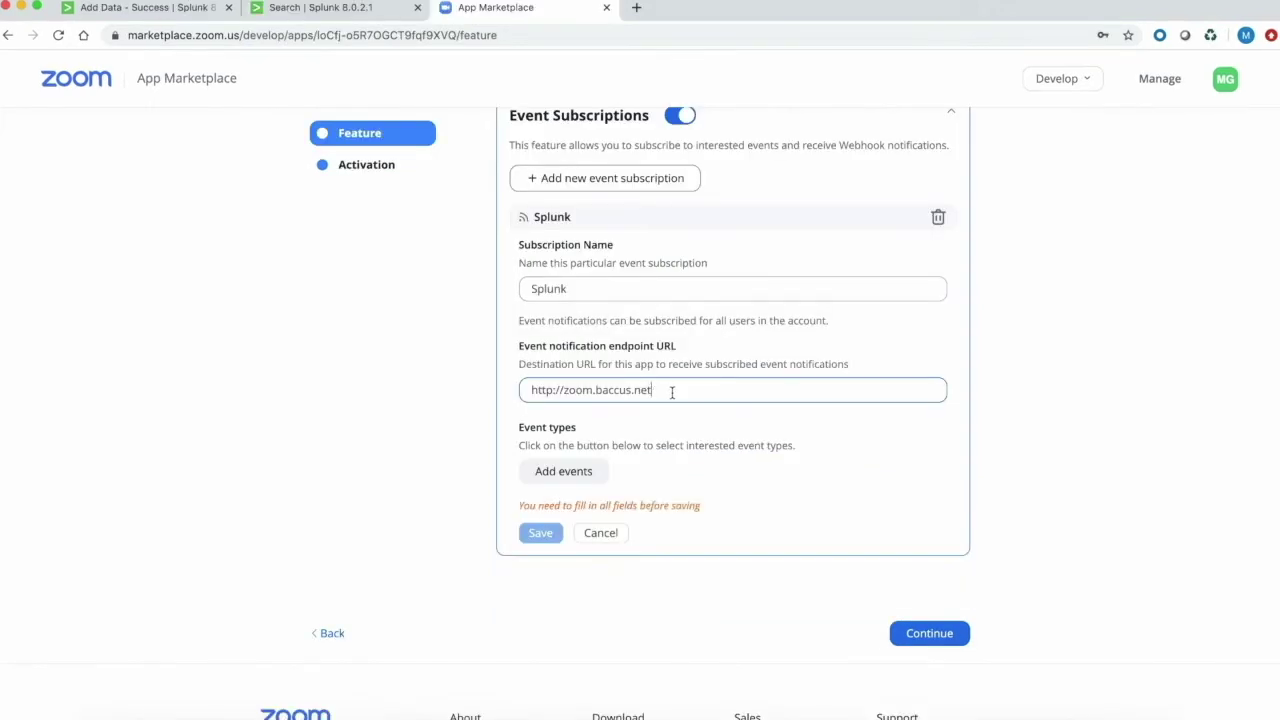
pyautogui.write(':4443')
pyautogui.write('s')
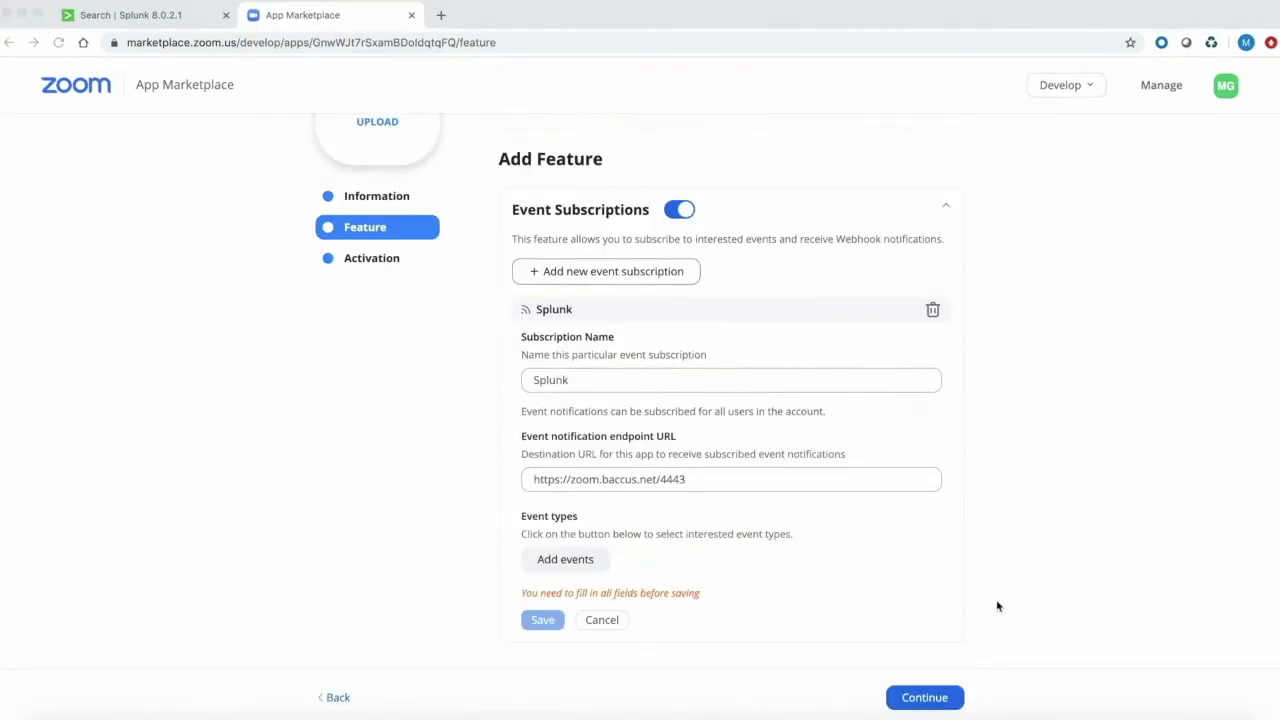
# Add the Meeting event types for start, end, participant joined before host, participant waiting for host, participant/host joined and participant/host left
pyautogui.click(603, 565)
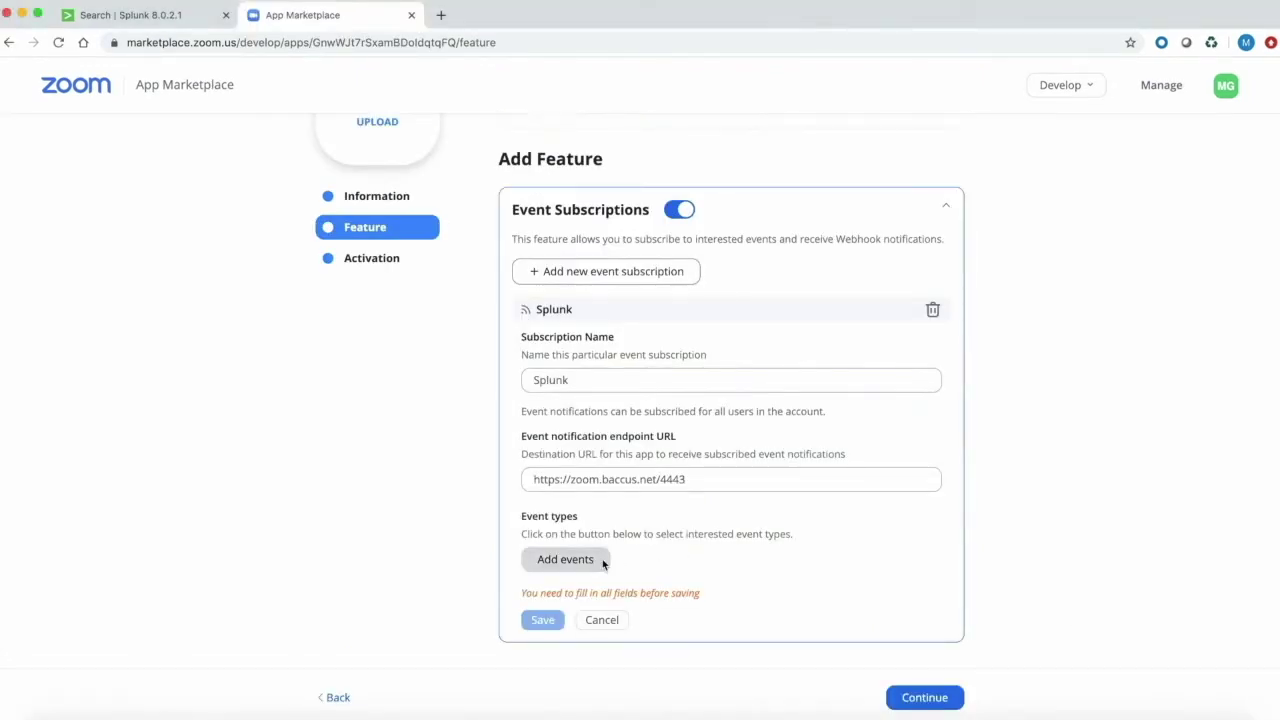
pyautogui.click(603, 565)
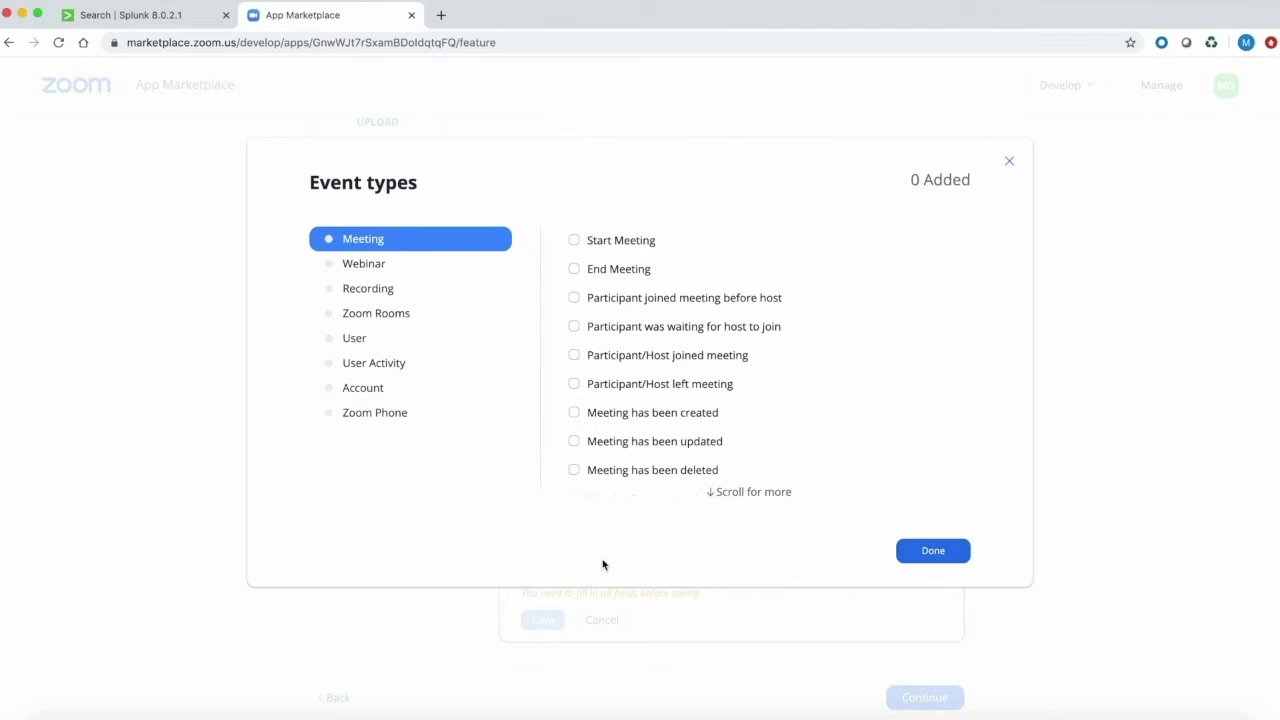
pyautogui.click(646, 244)
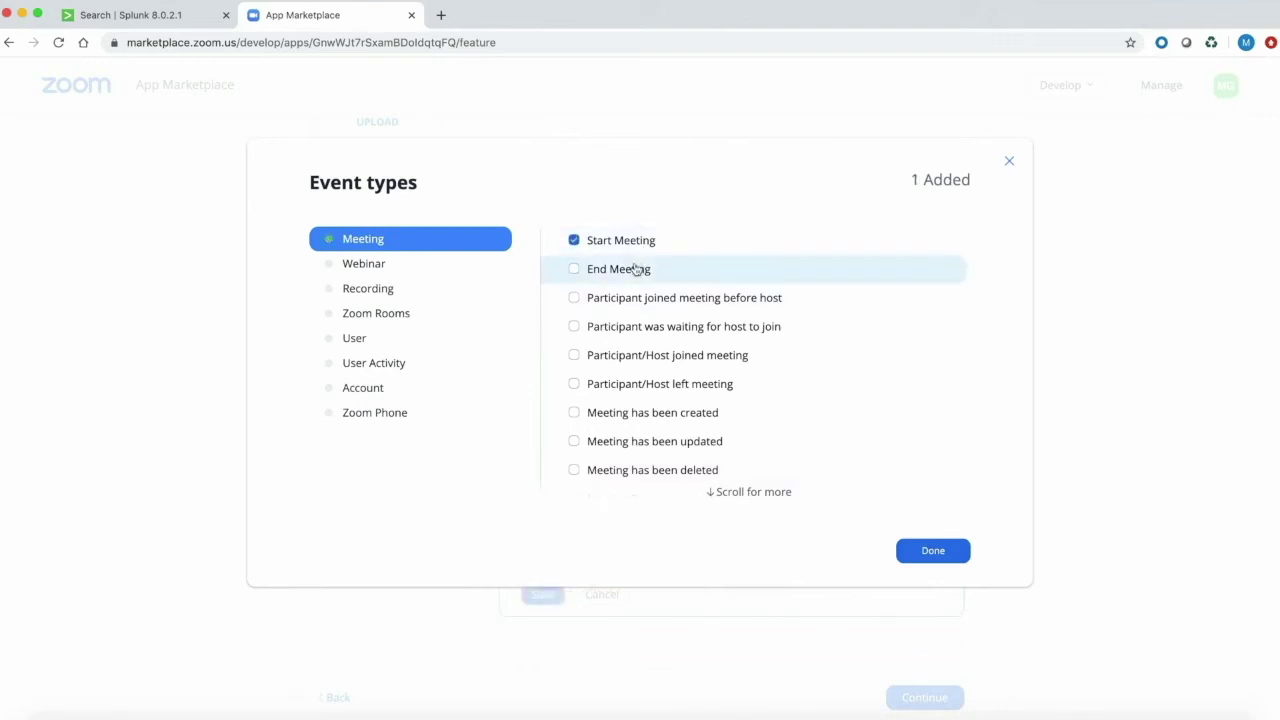
pyautogui.click(636, 269)
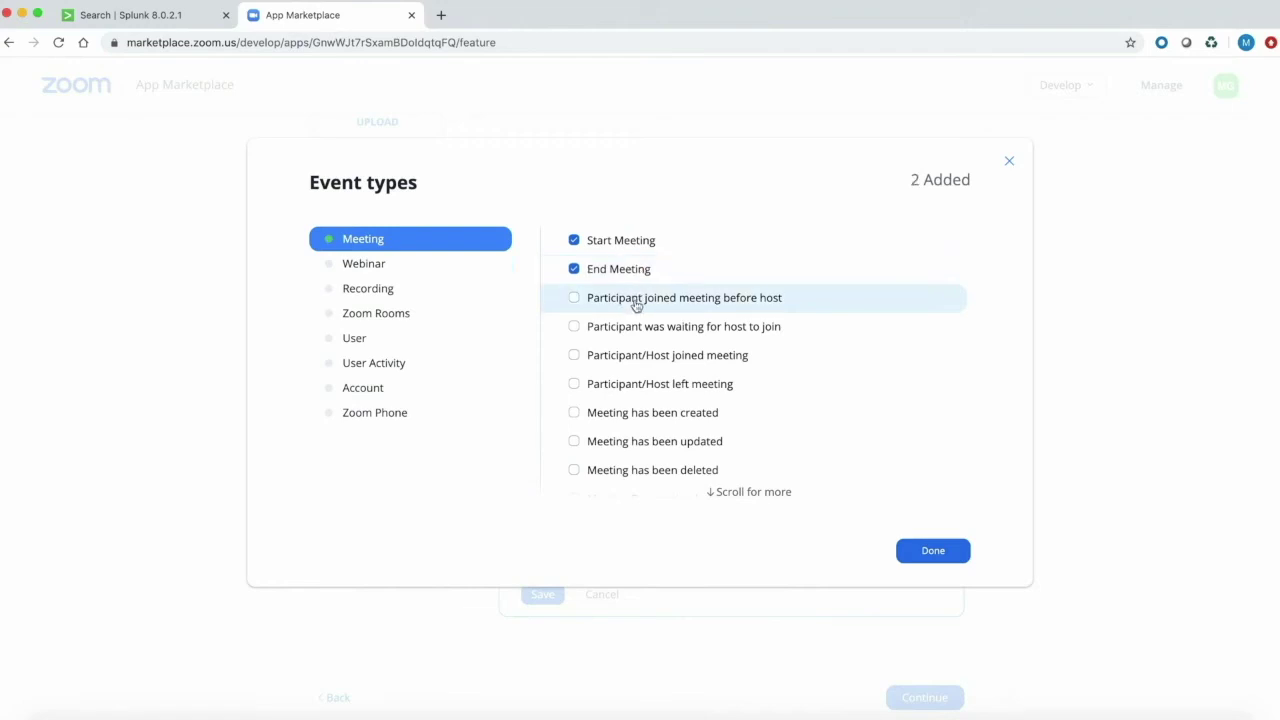
pyautogui.click(634, 298)
pyautogui.click(634, 327)
pyautogui.click(634, 357)
pyautogui.click(634, 385)
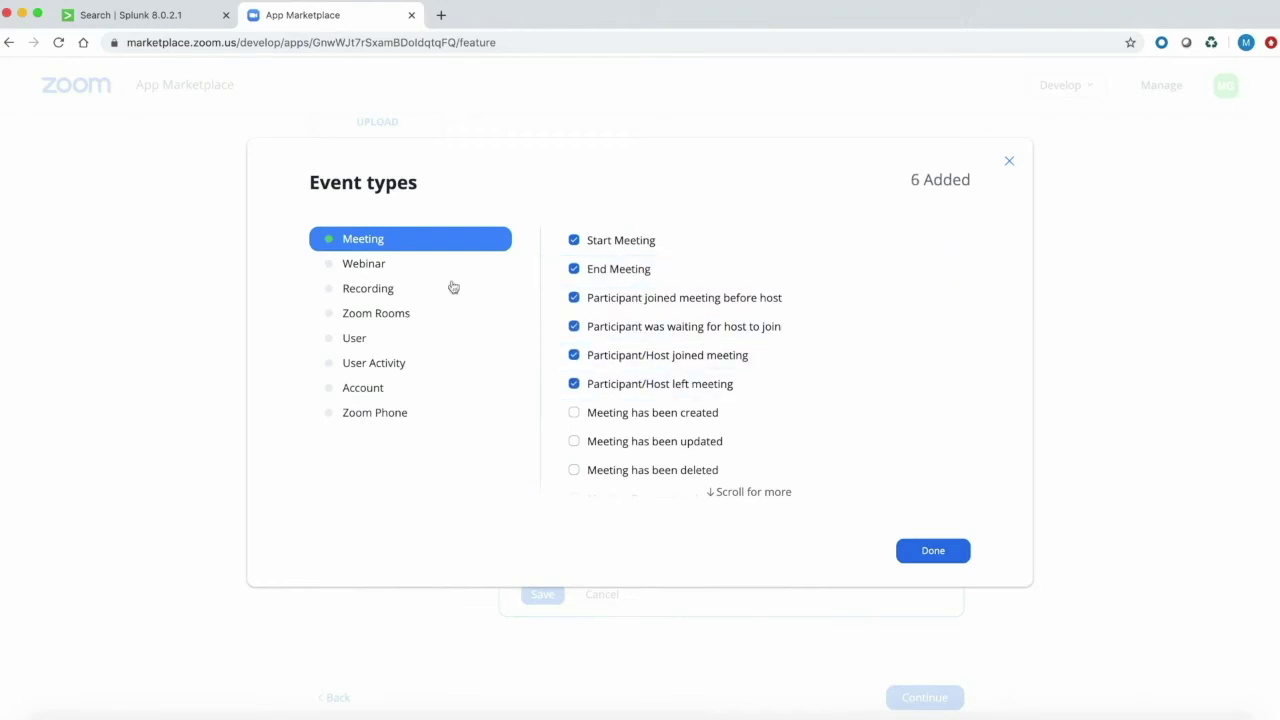
# Add the Start Webinar and End Webinar event types to the subscription
pyautogui.click(400, 267)
pyautogui.click(573, 241)
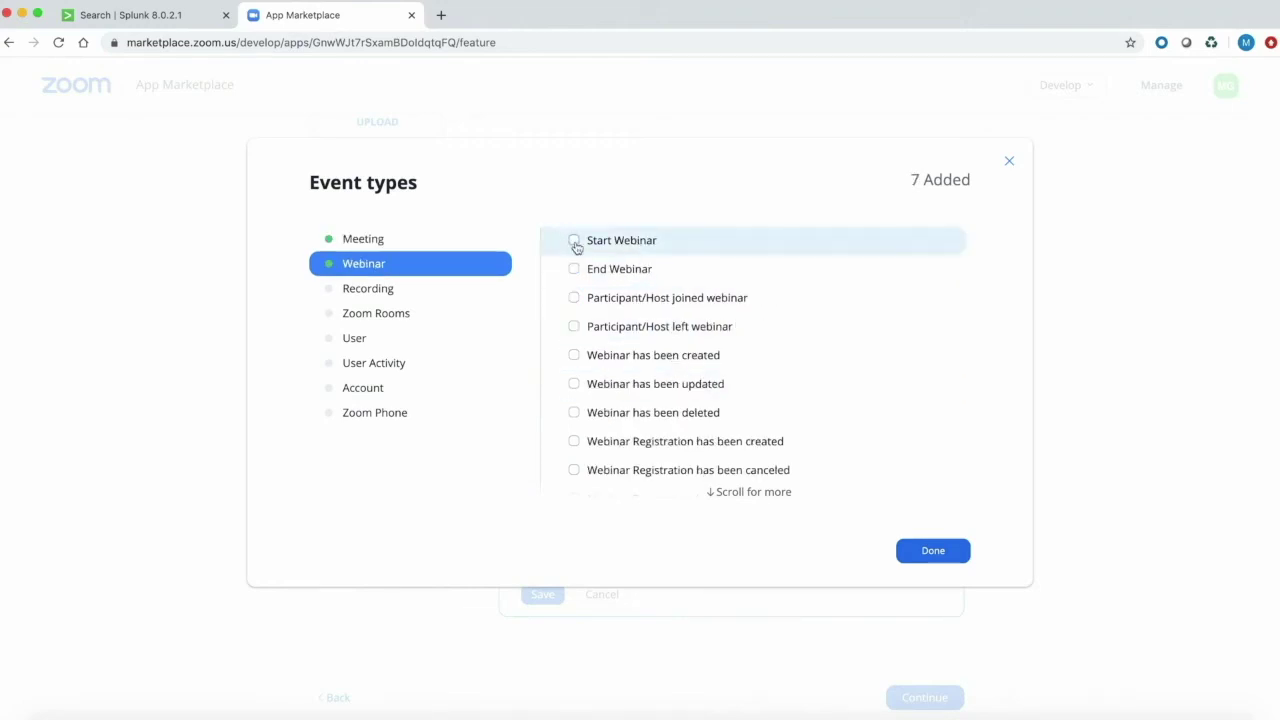
pyautogui.click(586, 270)
# Add the Recording event types for all recordings completed, transcript files completed, recording started, stopped and paused
pyautogui.click(375, 290)
pyautogui.click(616, 244)
pyautogui.click(622, 271)
pyautogui.click(616, 326)
pyautogui.click(611, 356)
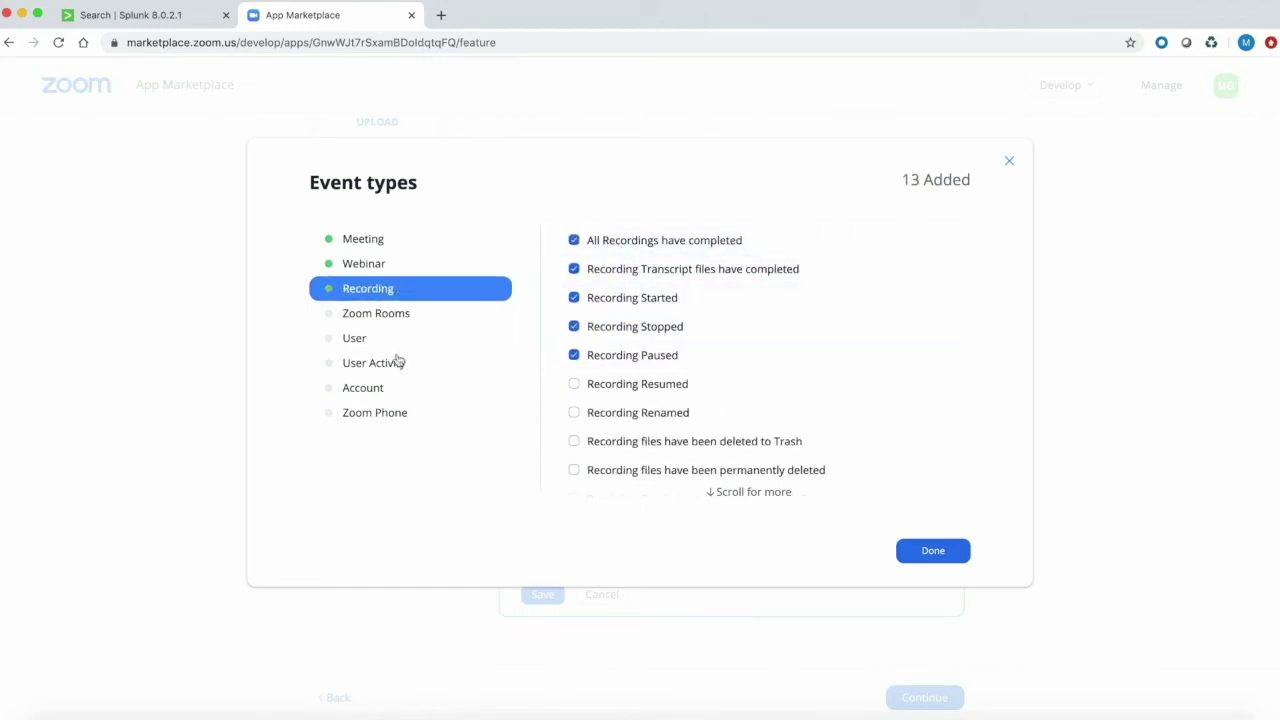
# Add the User event types for user created, disassociated, deleted and activated
pyautogui.click(386, 340)
pyautogui.click(634, 246)
pyautogui.click(634, 274)
pyautogui.click(634, 300)
pyautogui.click(635, 329)
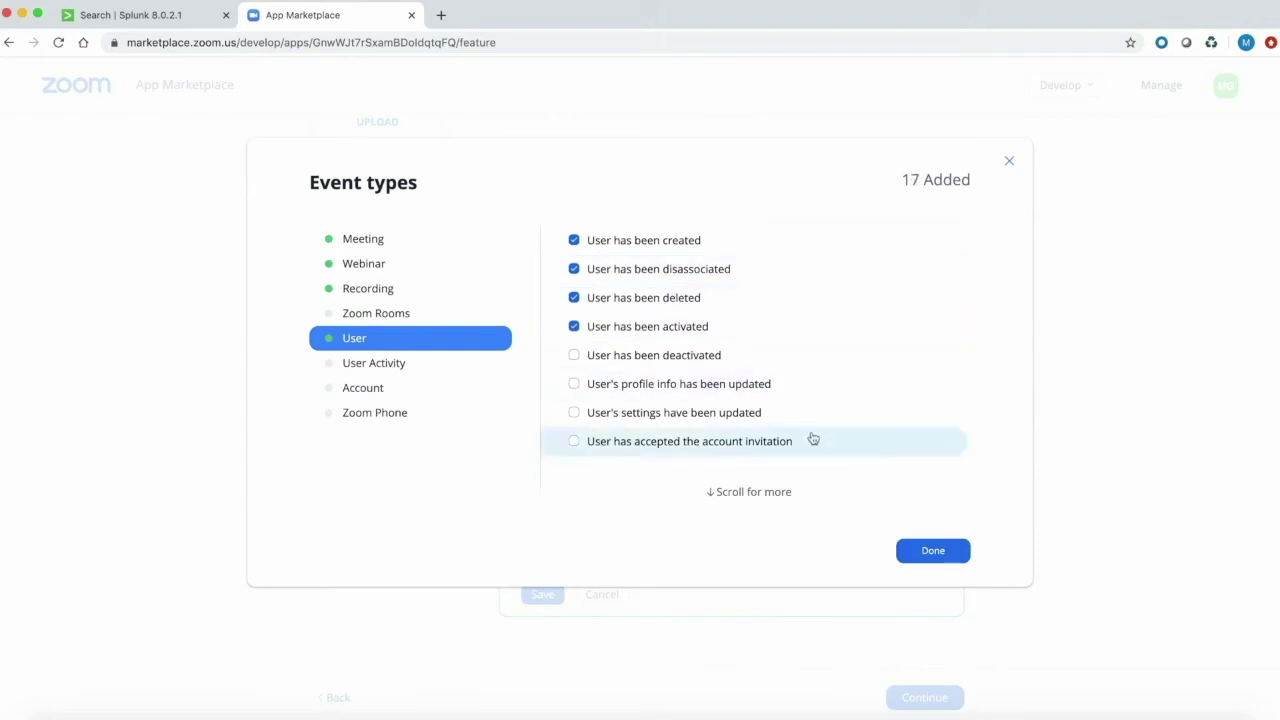
# Confirm the chosen event types, save the Splunk event subscription and continue to the app's activation
pyautogui.click(944, 558)
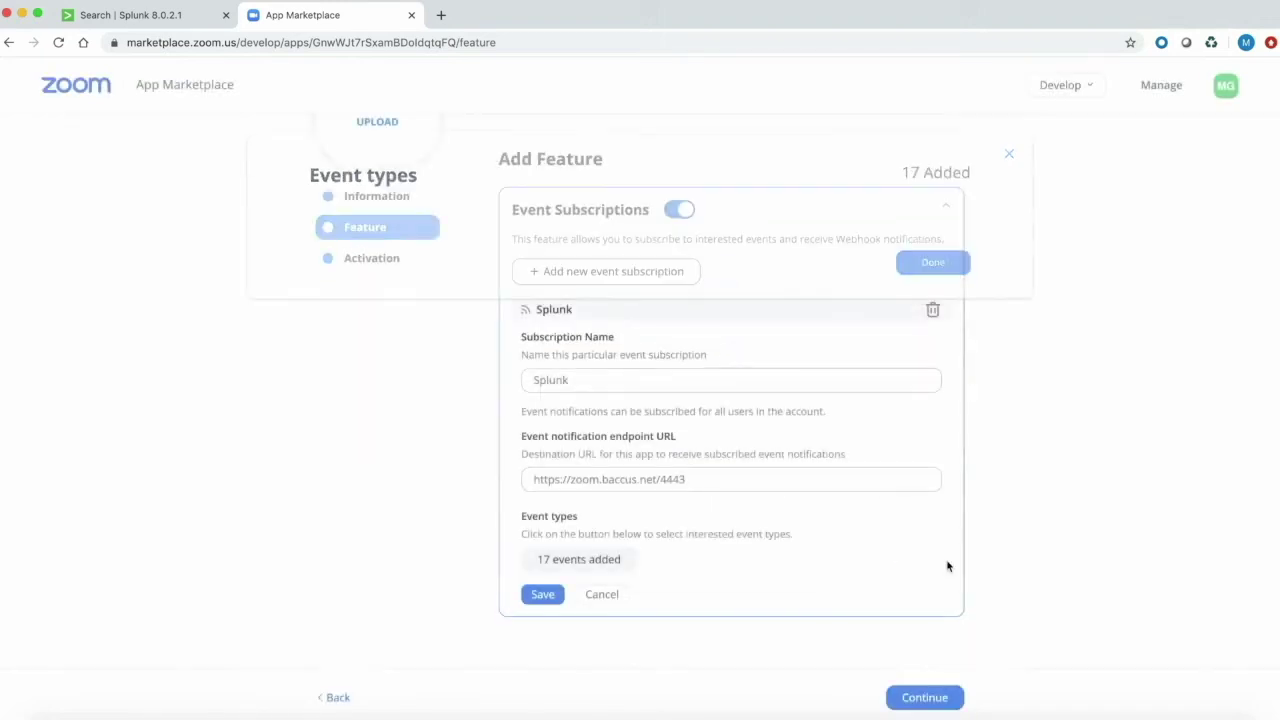
pyautogui.click(533, 596)
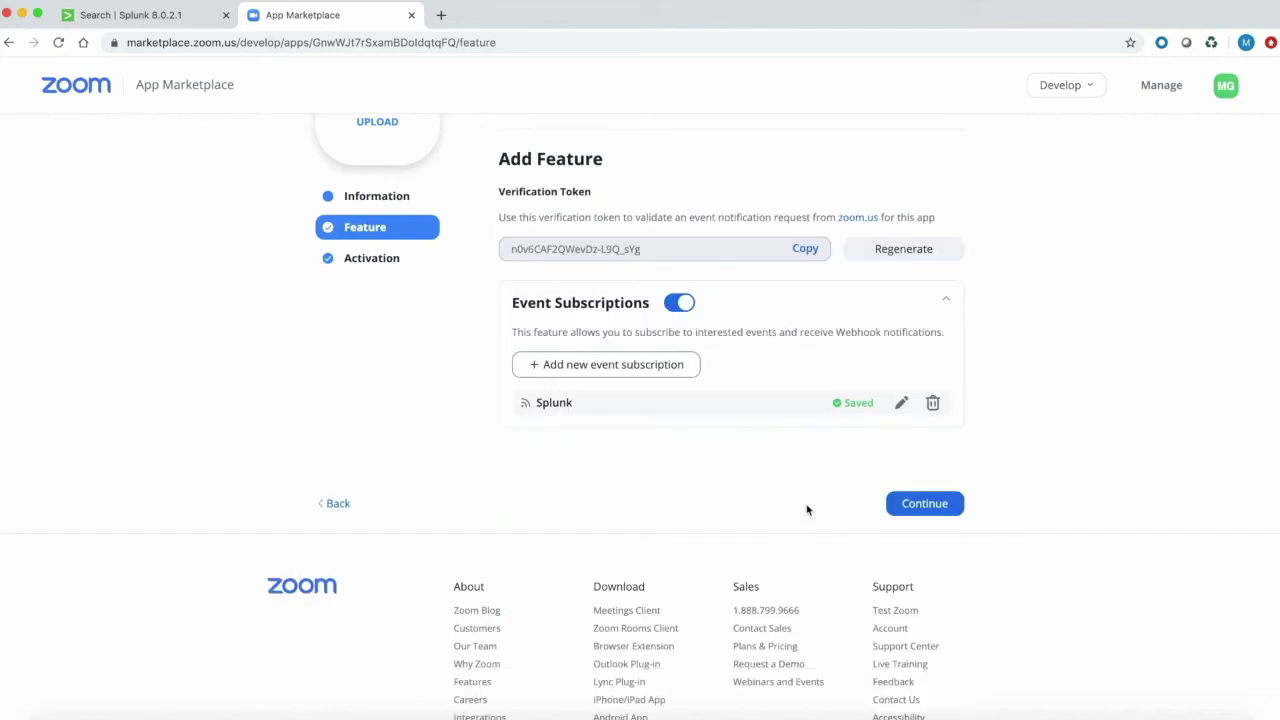
pyautogui.click(938, 505)
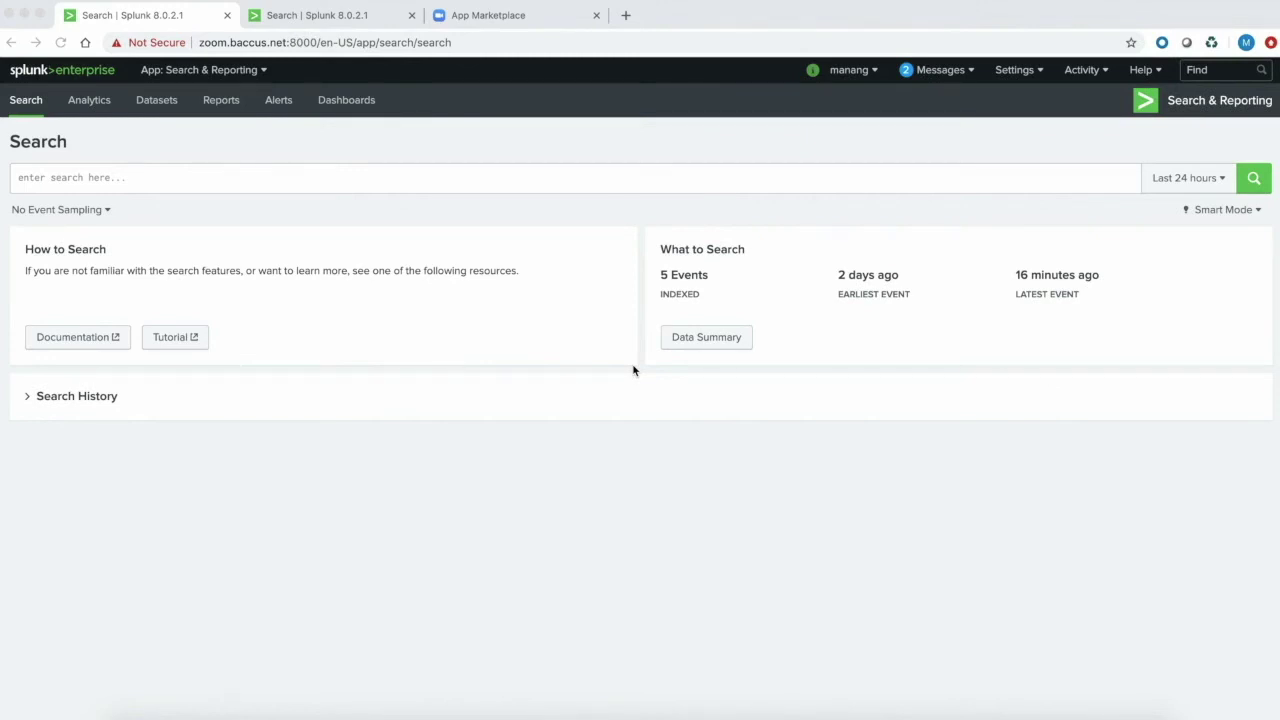
# In Splunk, search for index=zoom and expand the meeting.ended event to examine its field values
pyautogui.click(484, 183)
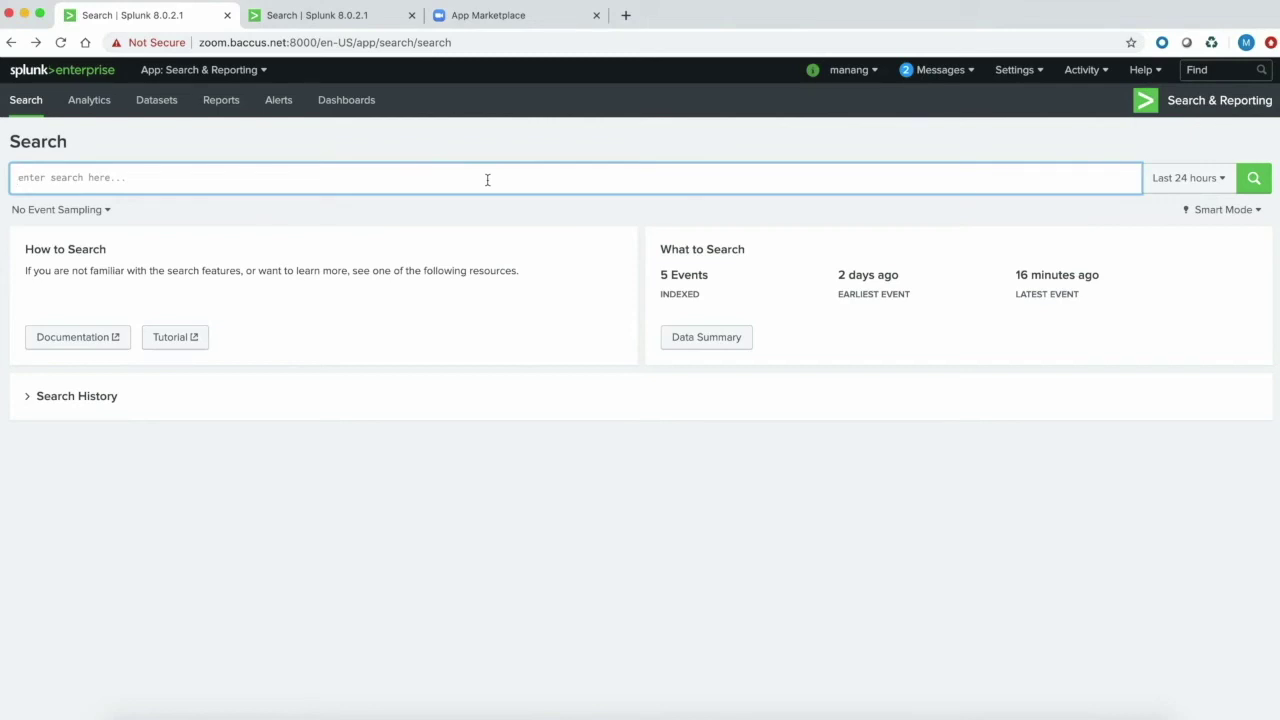
pyautogui.write('in')
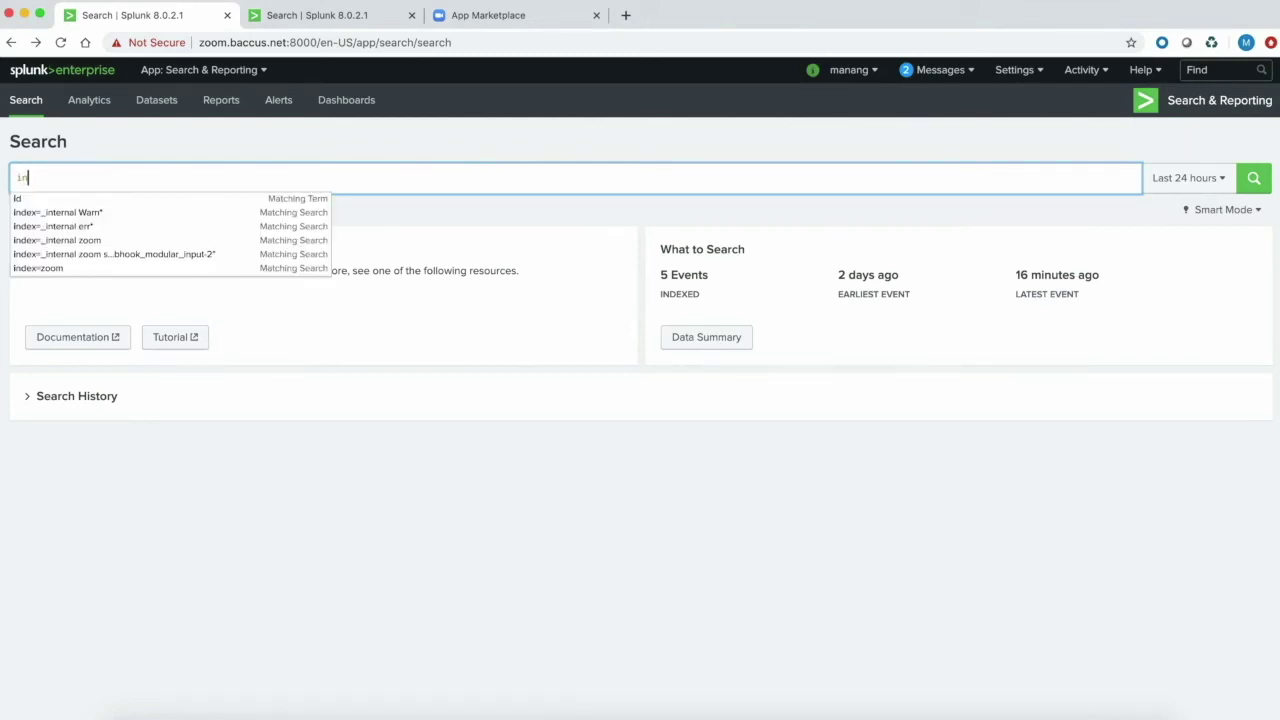
pyautogui.write('dex=zoo')
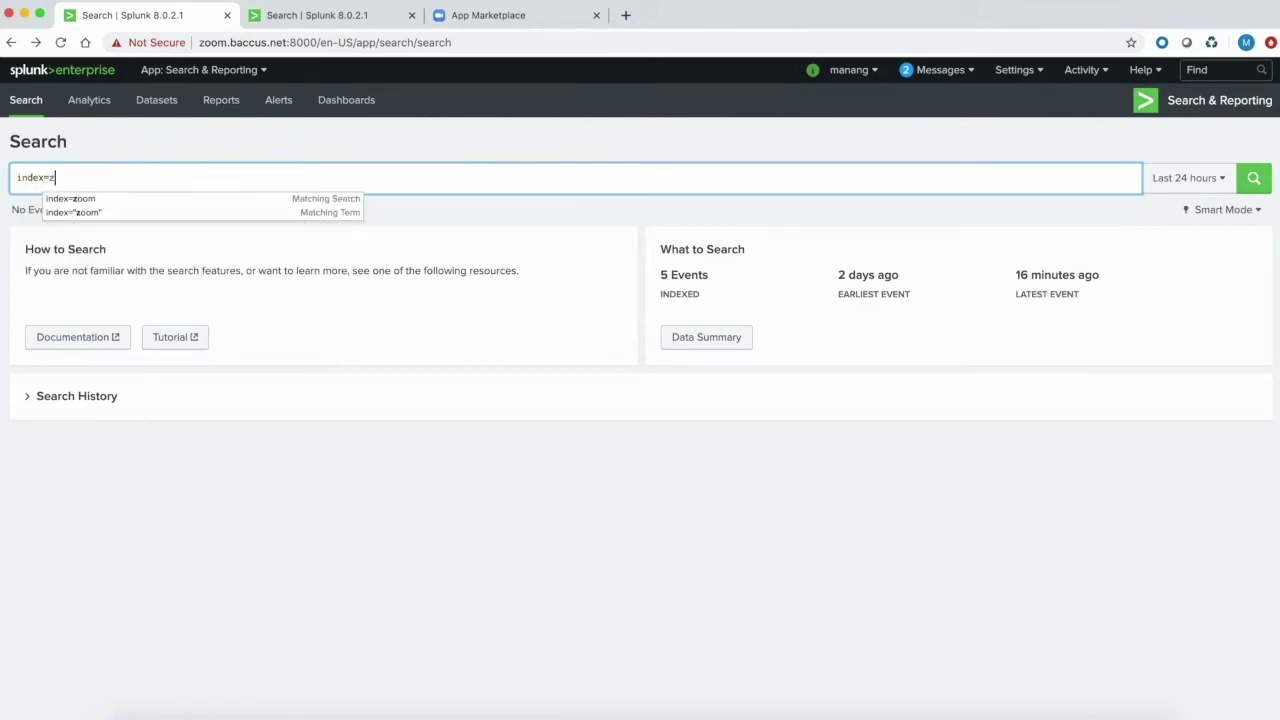
pyautogui.write('m')
pyautogui.press('Return')
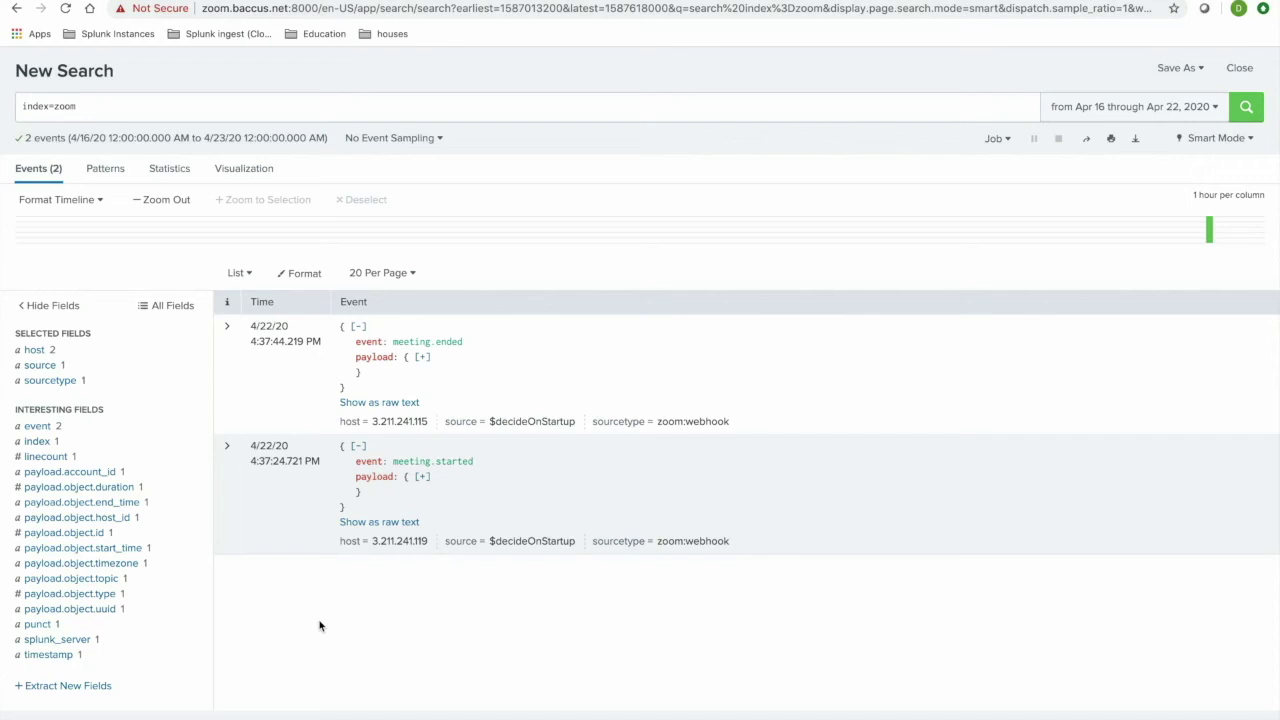
pyautogui.click(225, 406)
pyautogui.scroll(-2, 224, 406)
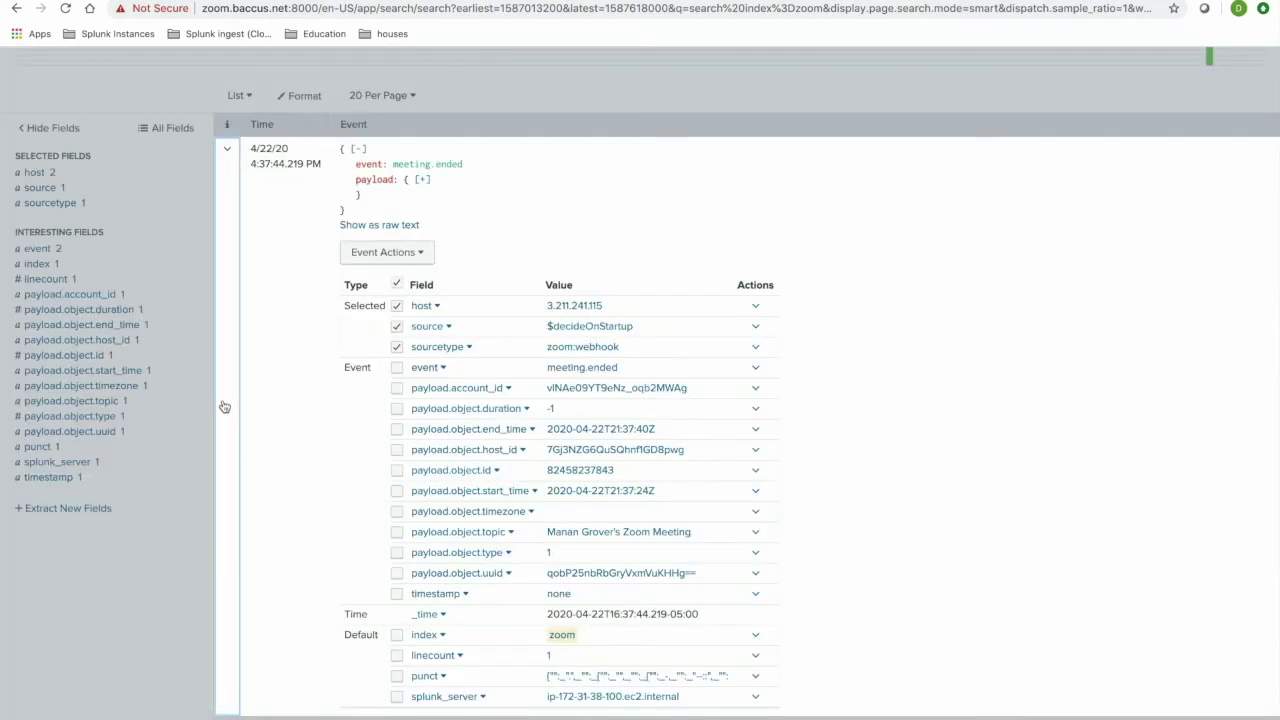